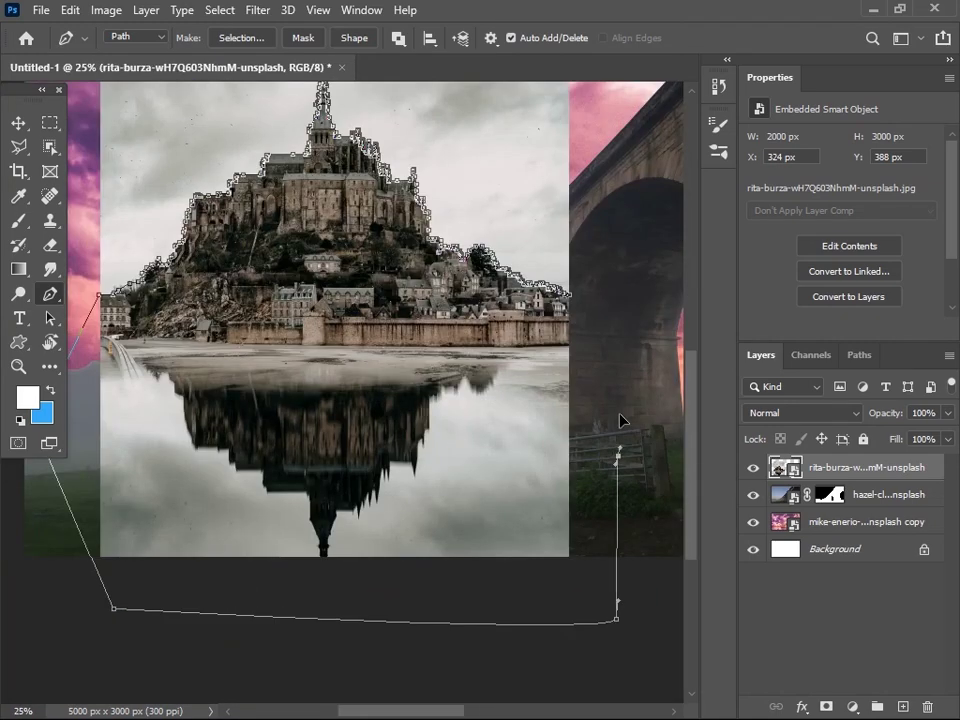
Step: Convert the finished rooftop path around the hilltop castle into a selection
right_click(531, 400)
left_click(574, 392)
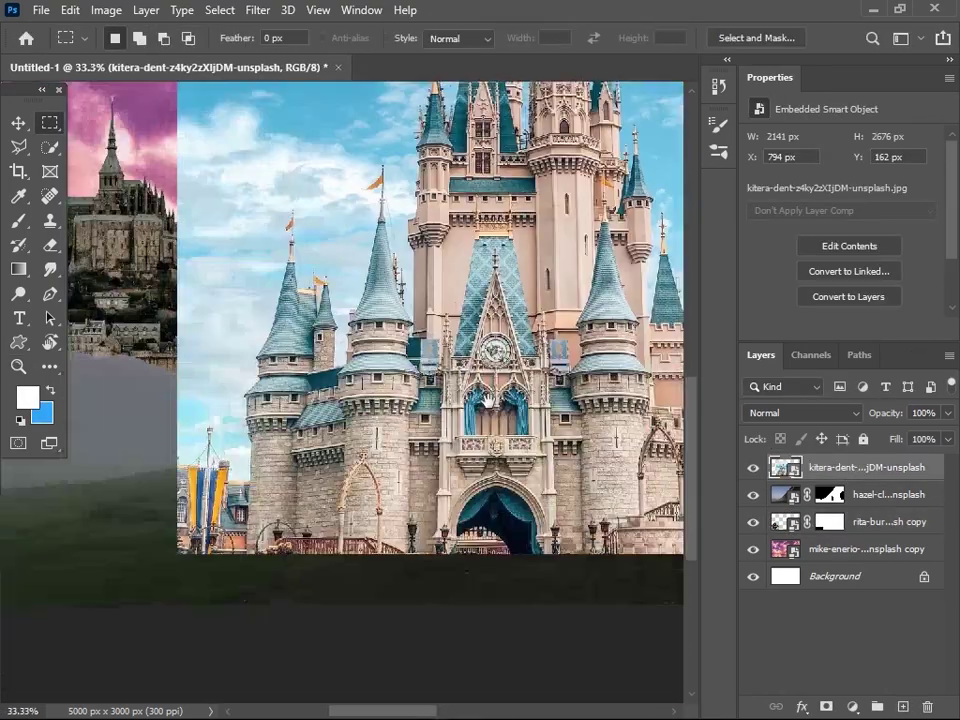
Step: Trace the fairy-tale castle's tower edges with a Pen path
key("ctrl+1")
double_click(281, 550)
key("p")
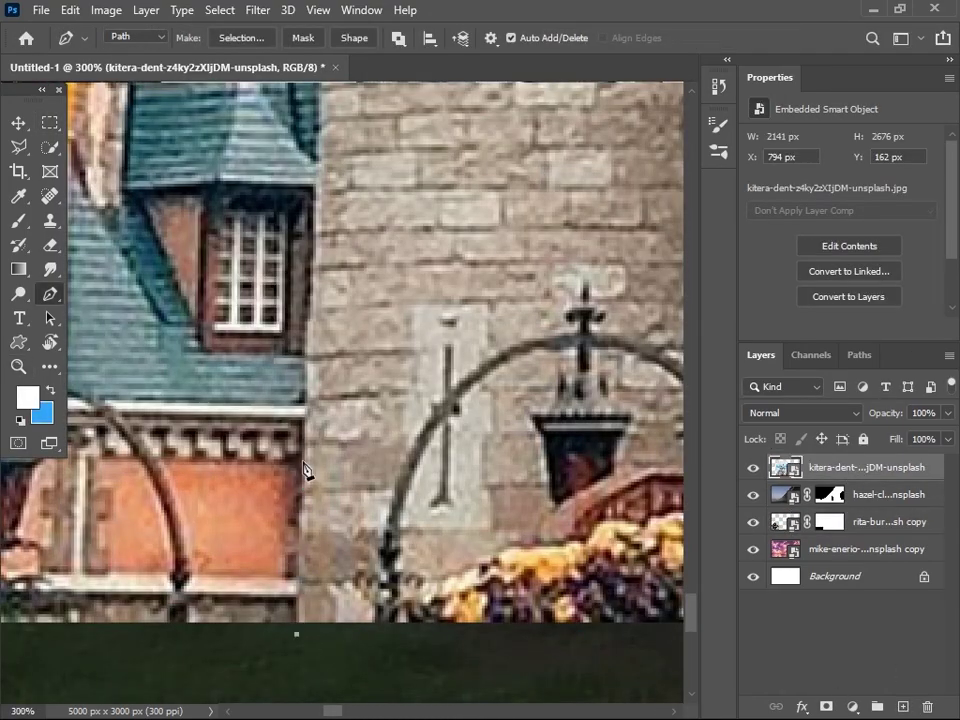
scroll(300, 440, "up", 10)
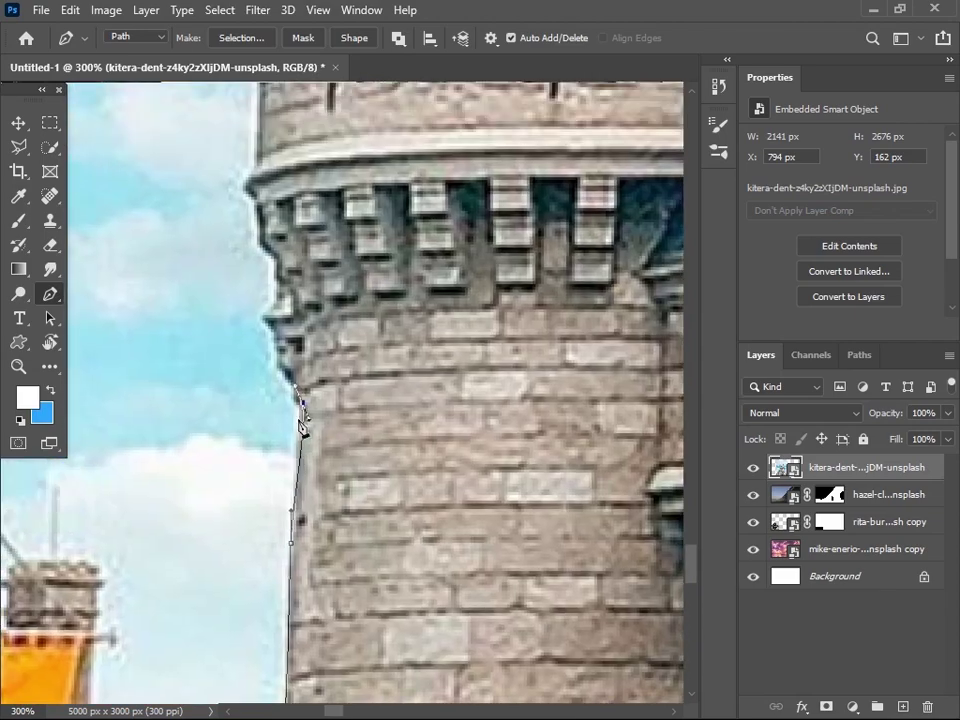
left_click(300, 418)
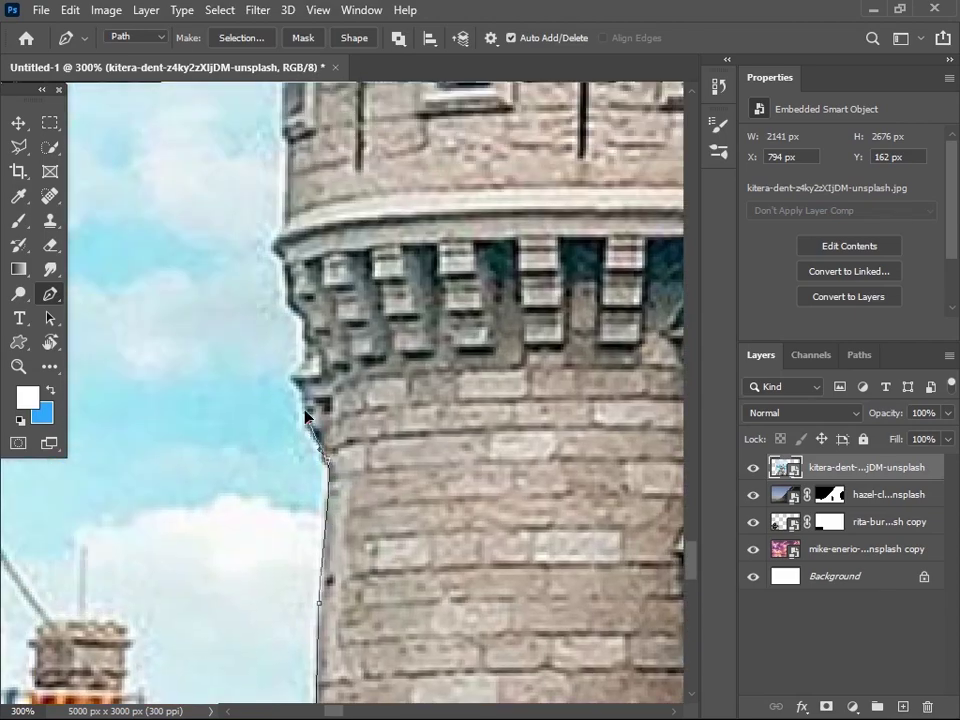
scroll(305, 415, "up", 2)
scroll(313, 415, "up", 2)
scroll(313, 415, "up", 4)
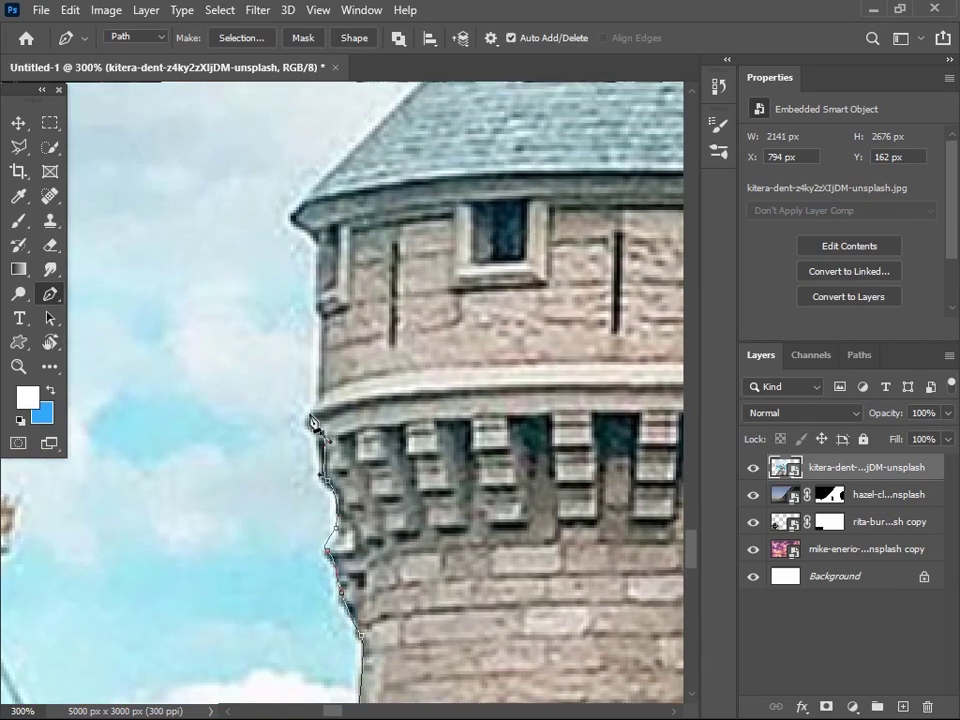
scroll(313, 415, "up", 4)
scroll(575, 330, "down", 2)
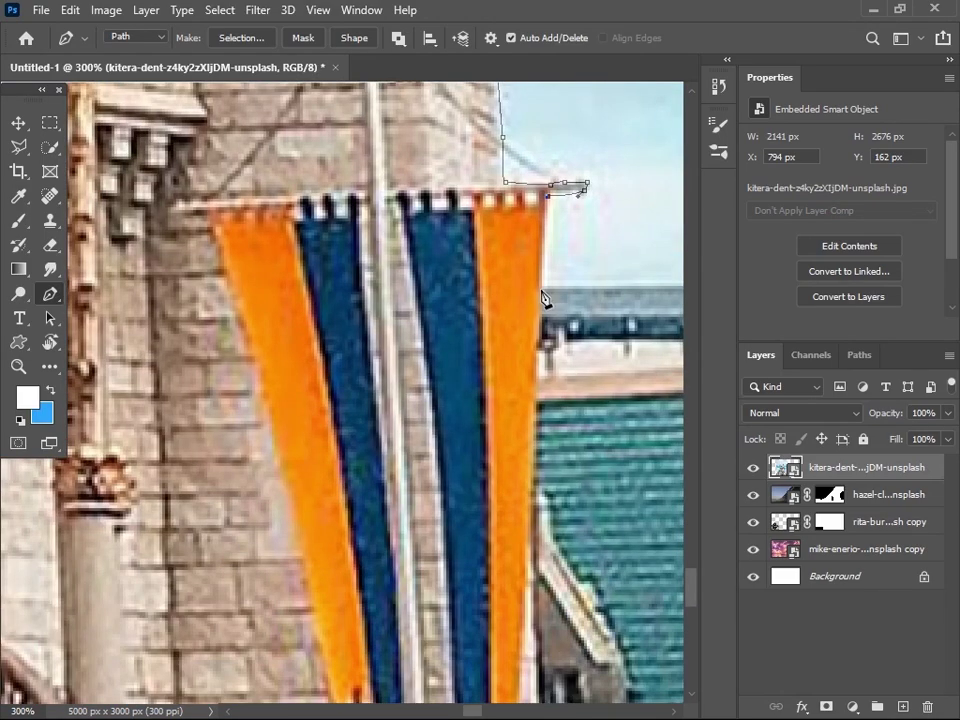
scroll(560, 315, "down", 2)
scroll(570, 330, "down", 2)
scroll(120, 398, "down", 3)
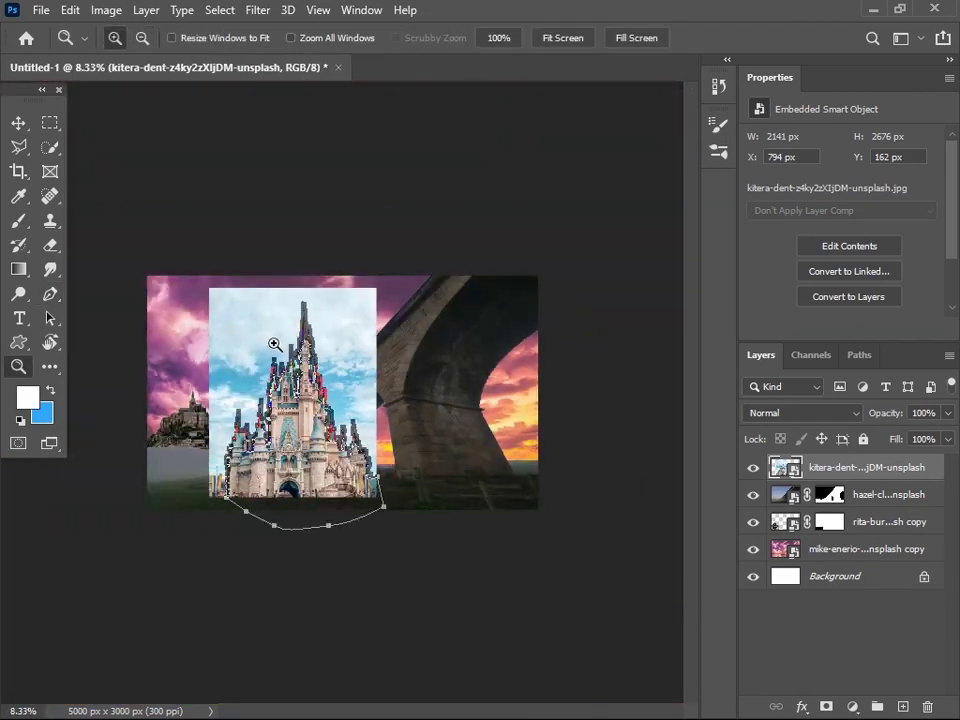
Step: Mask the castle to its path selection, mask the sea photo to the mountains, and skew it
right_click(340, 360)
left_click(364, 386)
key("Return")
left_click(826, 706)
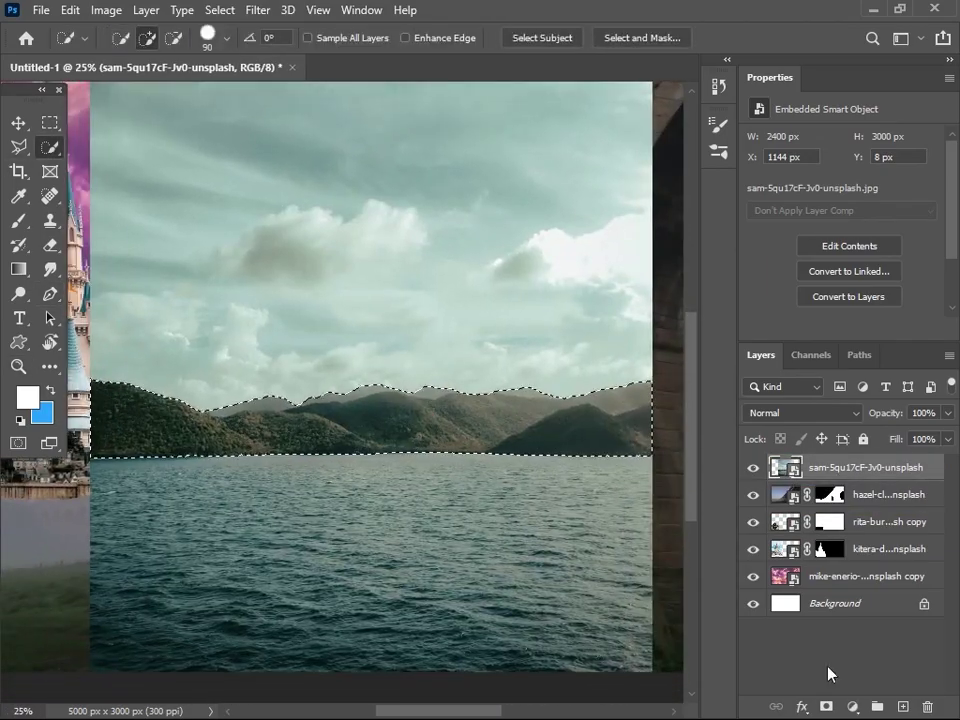
left_click(826, 706)
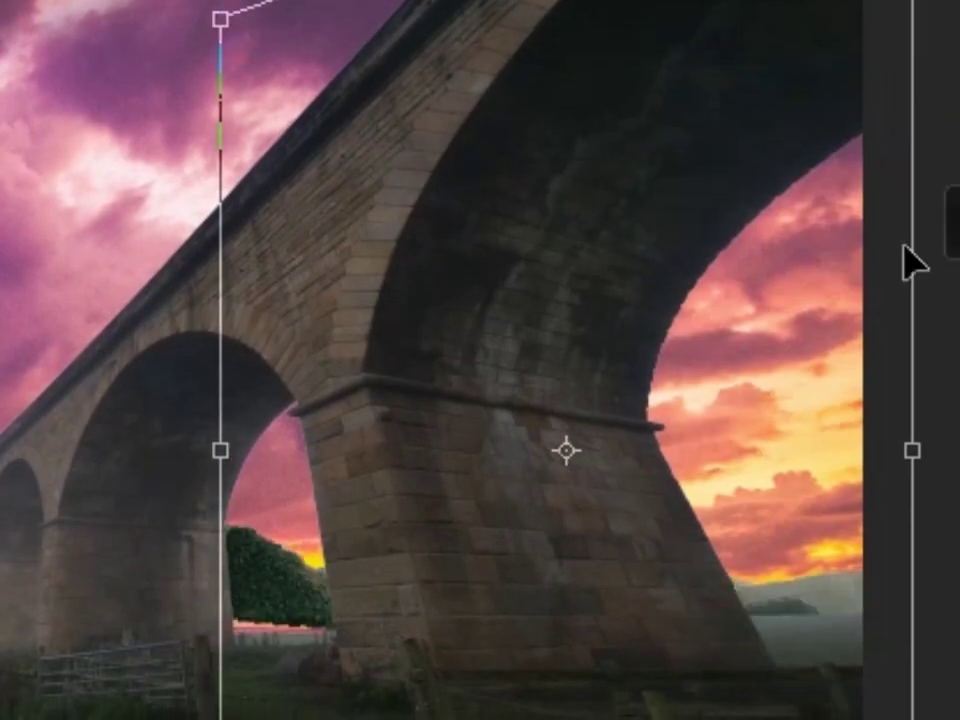
left_click_drag(228, 30, 245, 171)
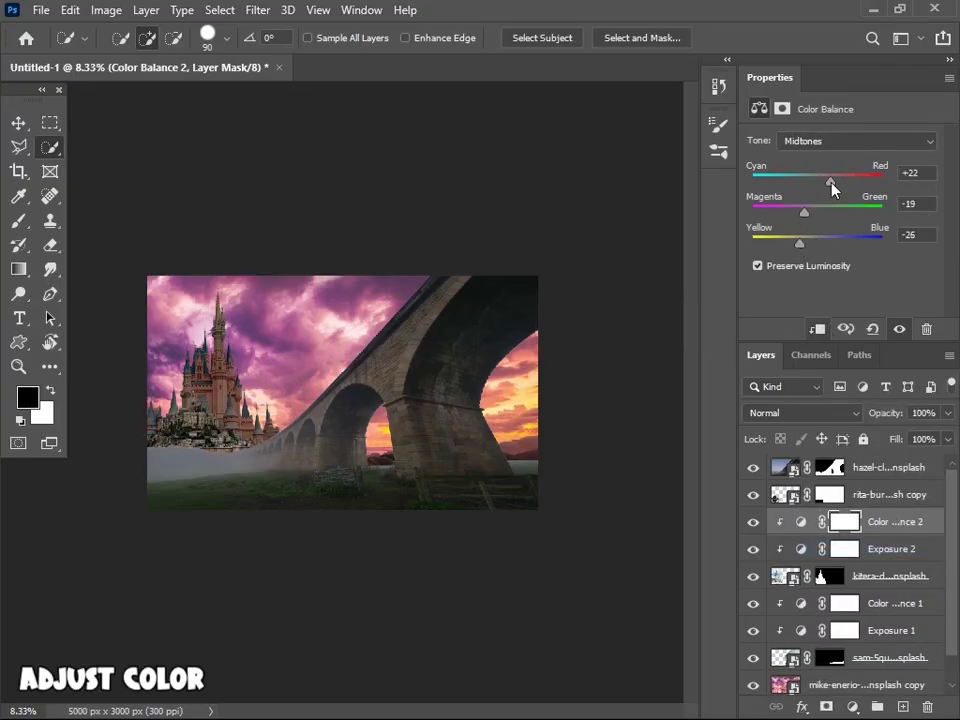
Step: Set Color Balance to Highlights, add another Color Balance layer, and add a Solid Color fill
left_click(850, 141)
left_click(816, 185)
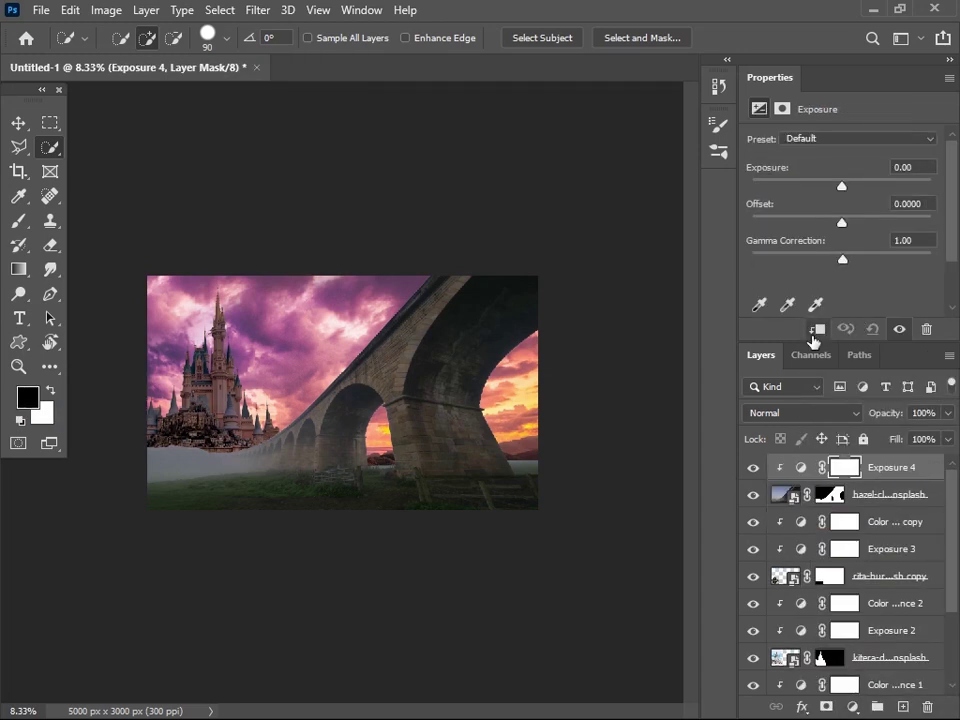
left_click(853, 706)
left_click(847, 527)
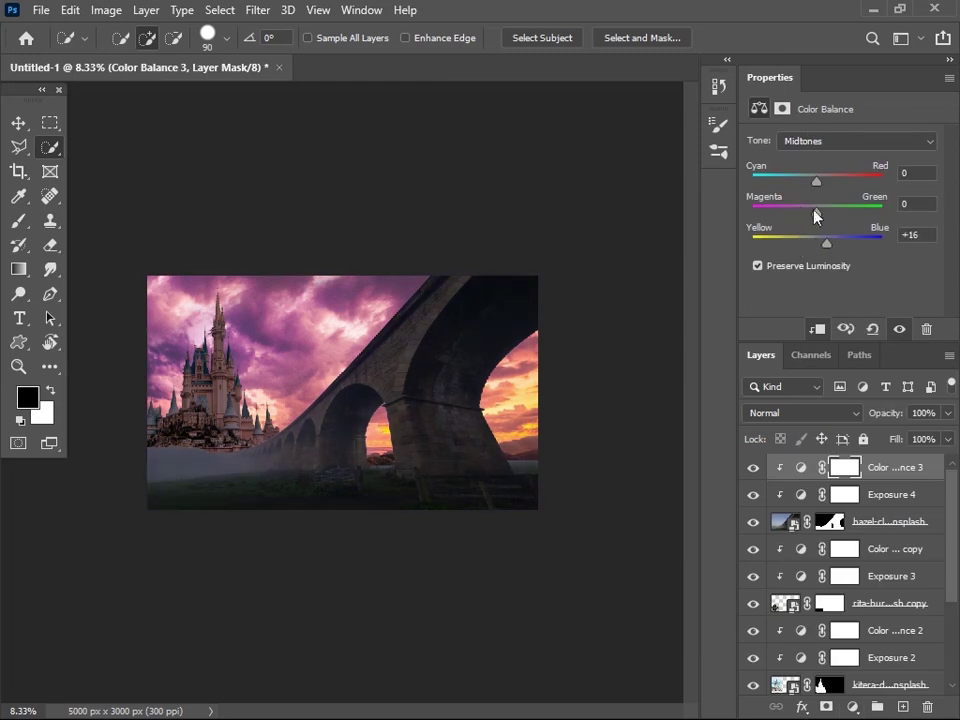
left_click_drag(810, 180, 810, 243)
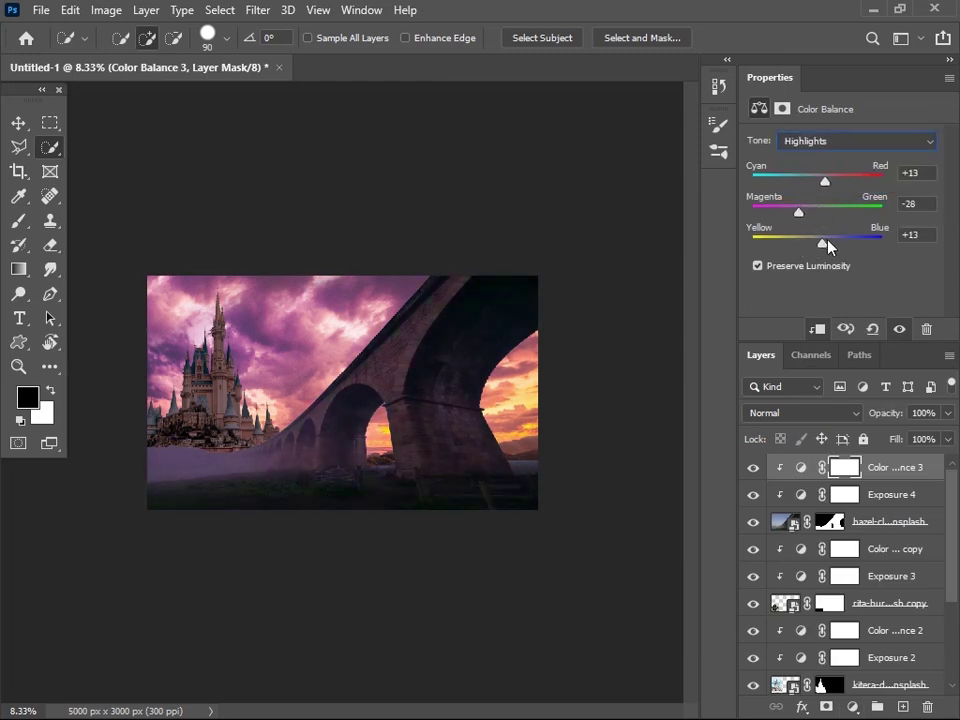
left_click(828, 650)
left_click(853, 706)
Step: Make the fill orange in Linear Dodge (Add), with split Blend If limiting it to bright areas
left_click(853, 368)
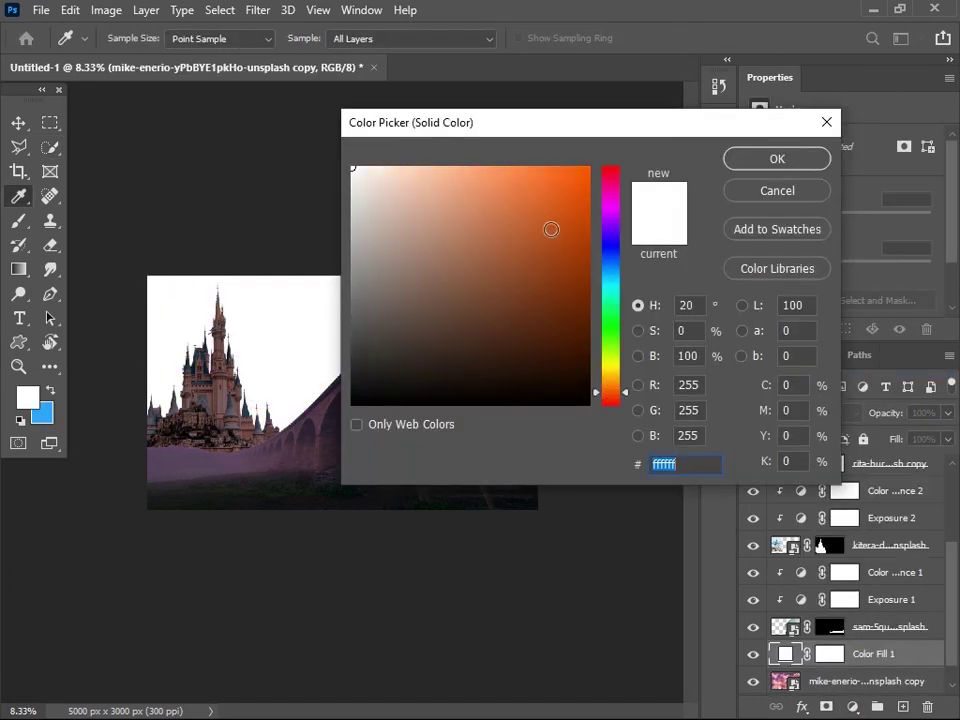
left_click(552, 227)
left_click(801, 158)
left_click(802, 413)
left_click(800, 441)
double_click(934, 660)
mouse_move(354, 137)
left_mouse_down()
mouse_move(928, 11)
mouse_move(827, 15)
left_mouse_up()
mouse_move(745, 383)
left_mouse_down()
mouse_move(886, 383)
mouse_move(859, 383)
left_mouse_up()
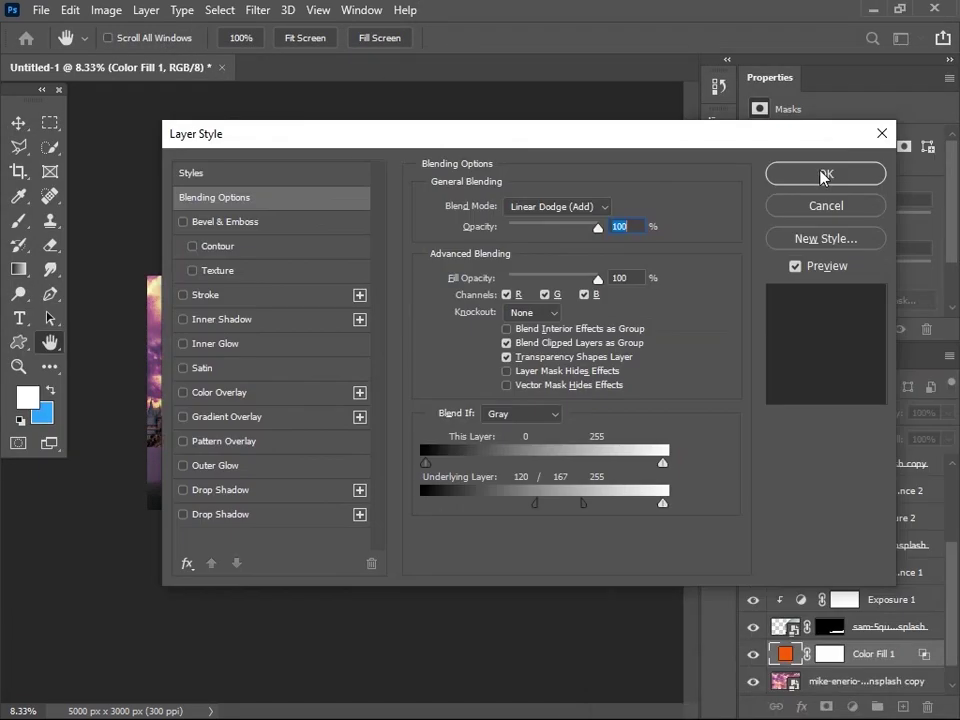
left_click(823, 171)
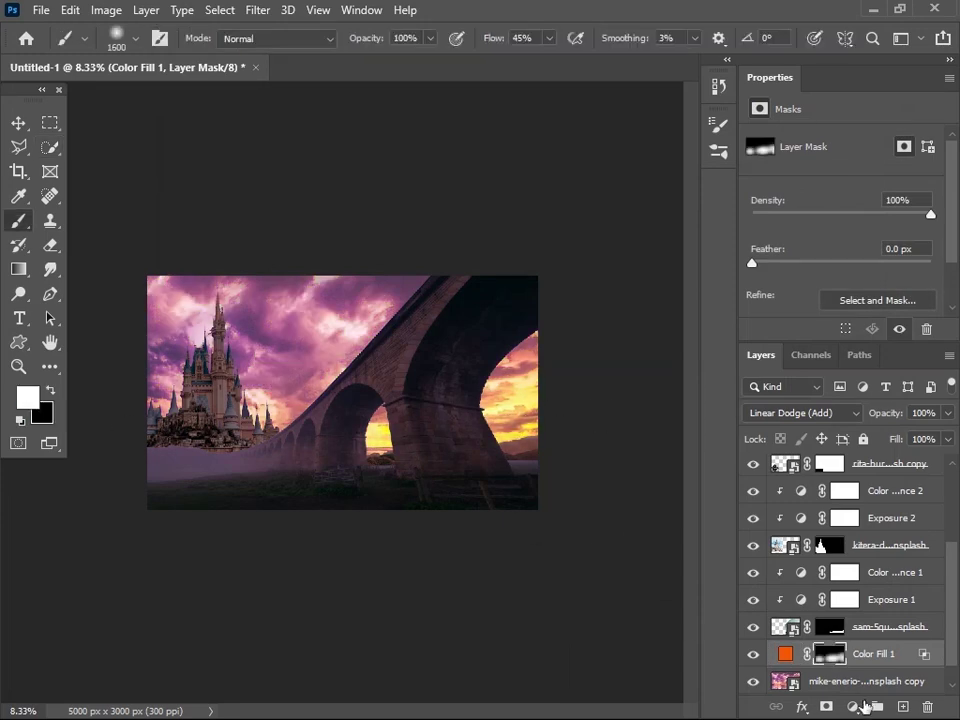
Step: Add a magenta Linear Dodge (Add) fill clipped to the orange one, limited by Blend If
left_click(852, 706)
left_click(853, 368)
left_click(765, 157)
left_click(802, 413)
left_click(800, 441)
left_click(873, 601, "alt")
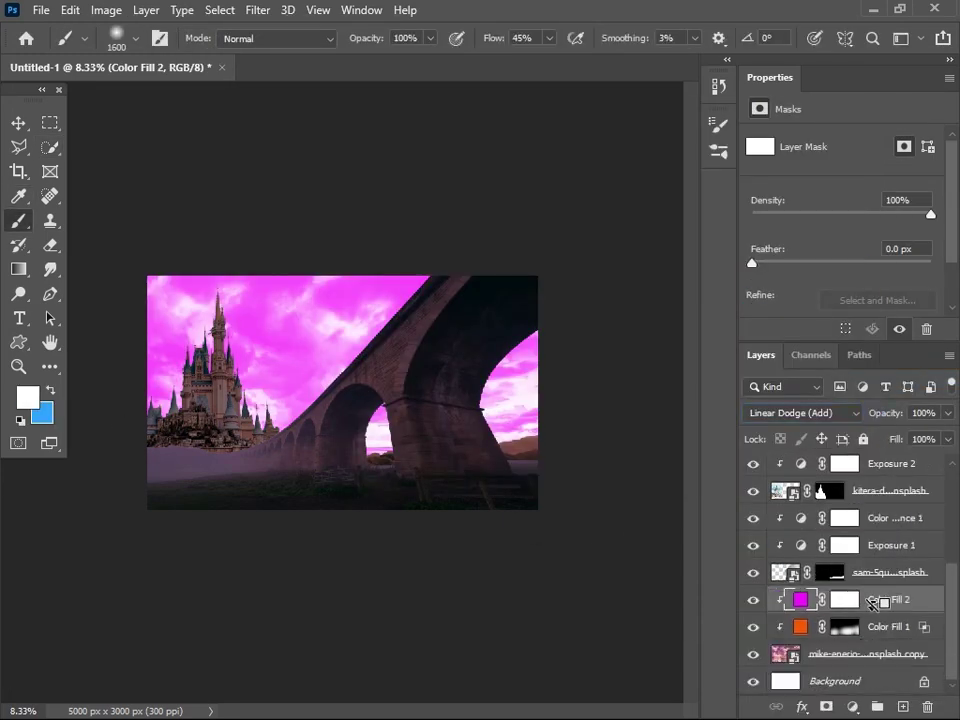
double_click(873, 601)
mouse_move(748, 394)
left_mouse_down()
mouse_move(859, 396)
mouse_move(806, 396)
left_mouse_up()
Step: Hide the magenta glow with an inverted mask and zoom to the sunset under the arch
left_click(786, 116)
key("ctrl+i")
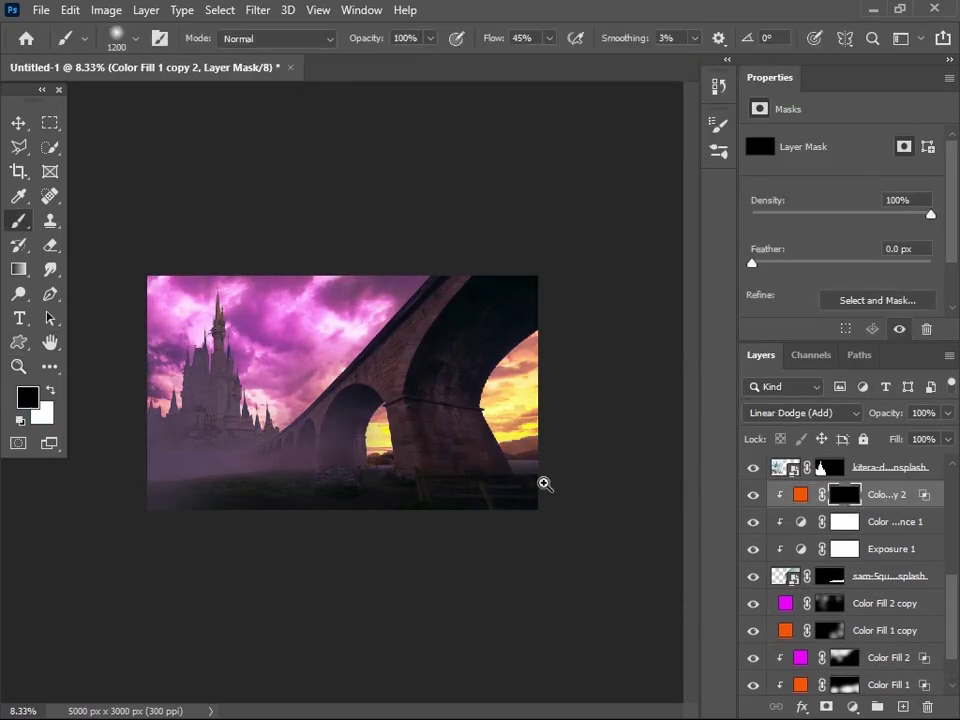
scroll(444, 468, "right", 5)
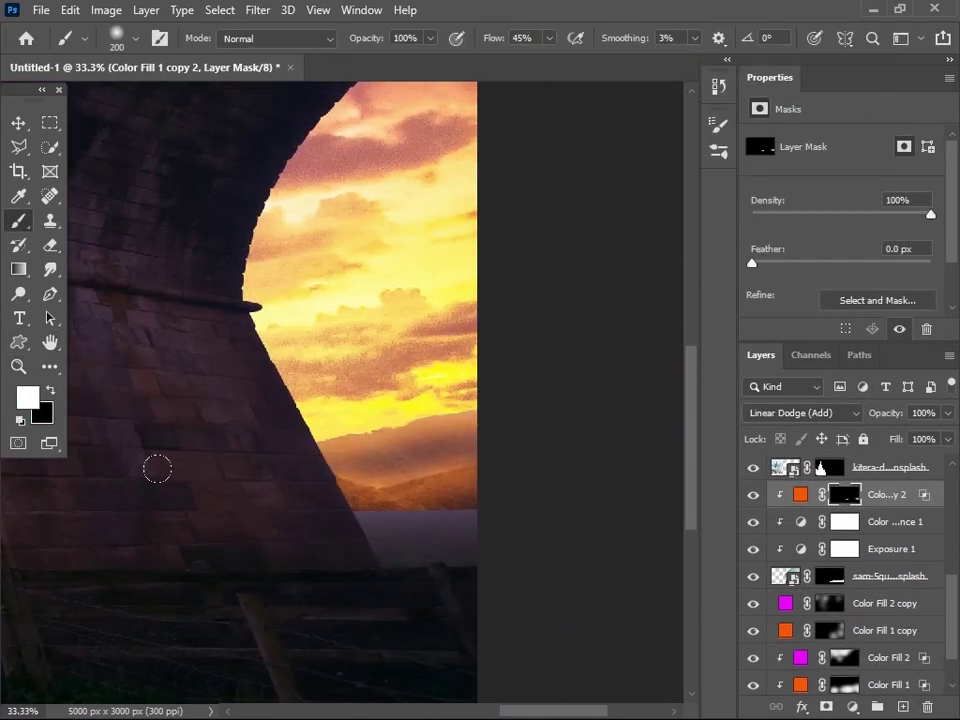
left_click(478, 478)
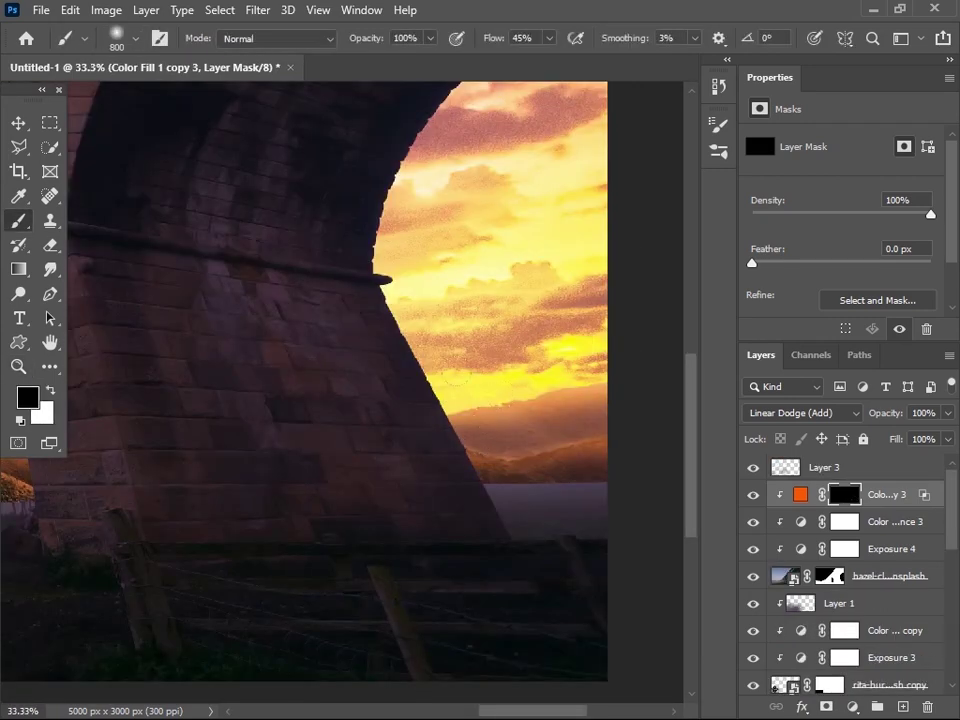
key("x")
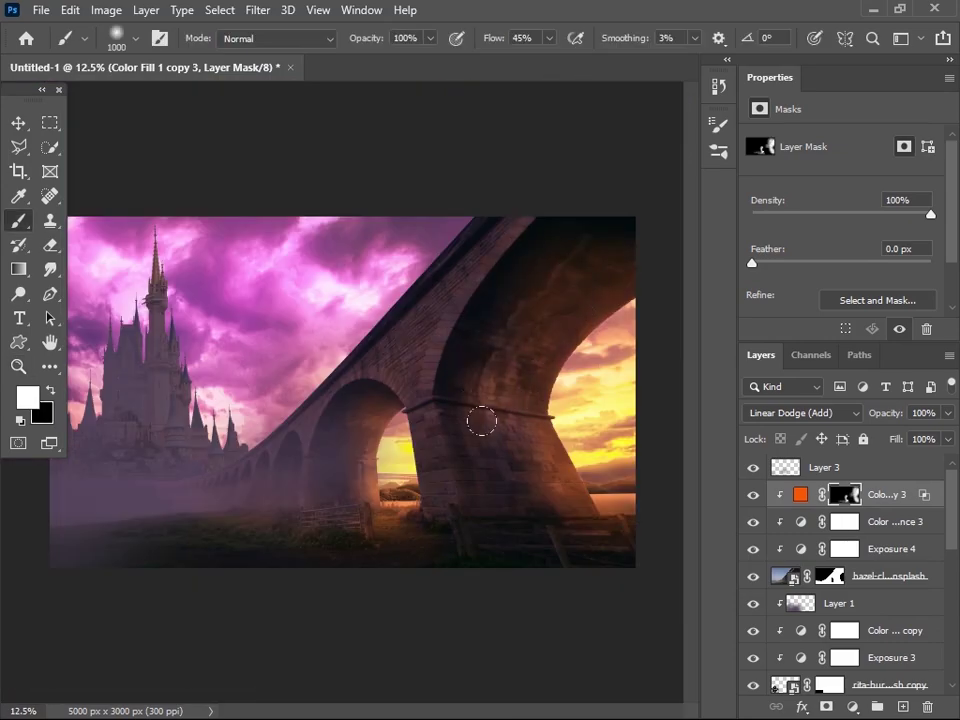
Step: Duplicate the orange glow fill with an inverted mask and a tighter Blend If range
key("ctrl+j")
key("ctrl+i")
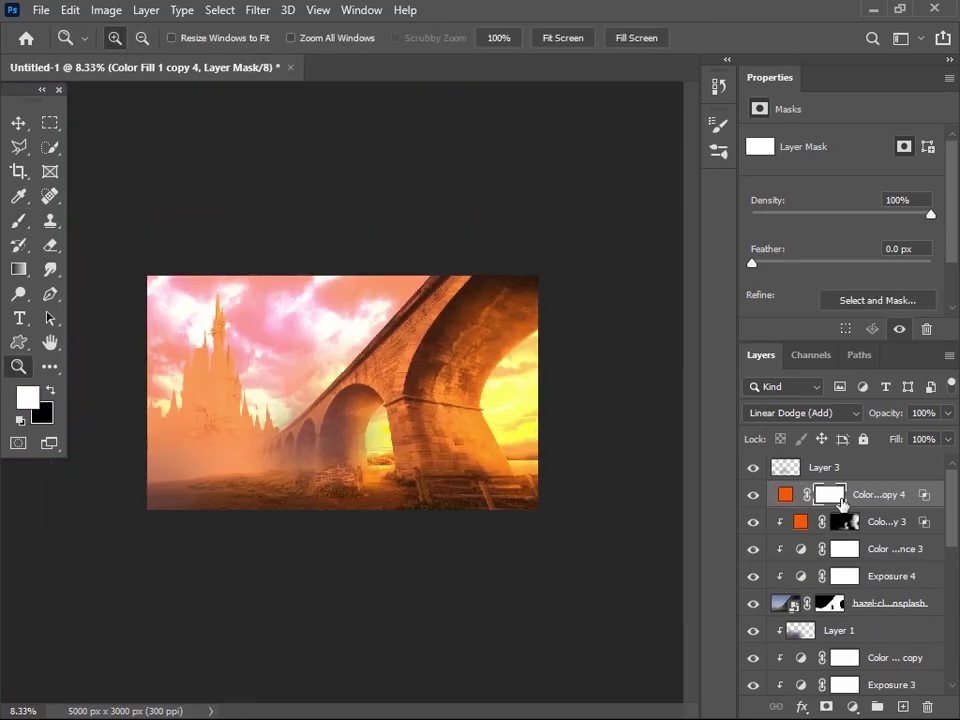
double_click(935, 500)
left_click_drag(833, 386, 874, 390)
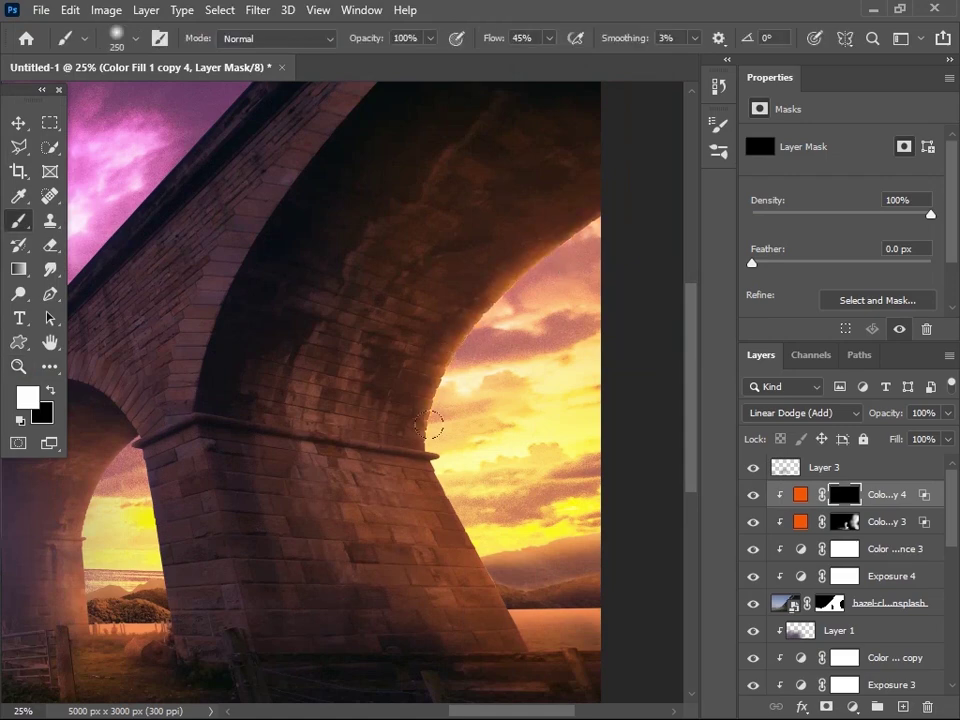
Step: Paint orange rim light along the arch top and gate, touching up the earlier glow layer
scroll(621, 654, "up", 2)
left_click_drag(277, 90, 367, 390)
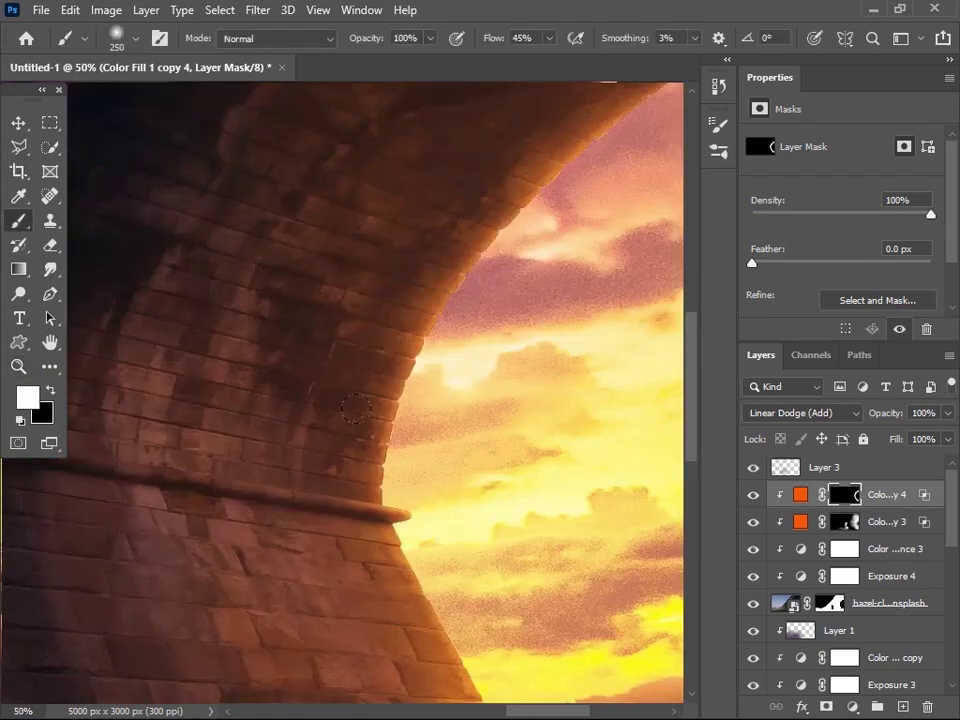
scroll(471, 647, "down", 3)
scroll(467, 480, "down", 3)
scroll(255, 450, "down", 1)
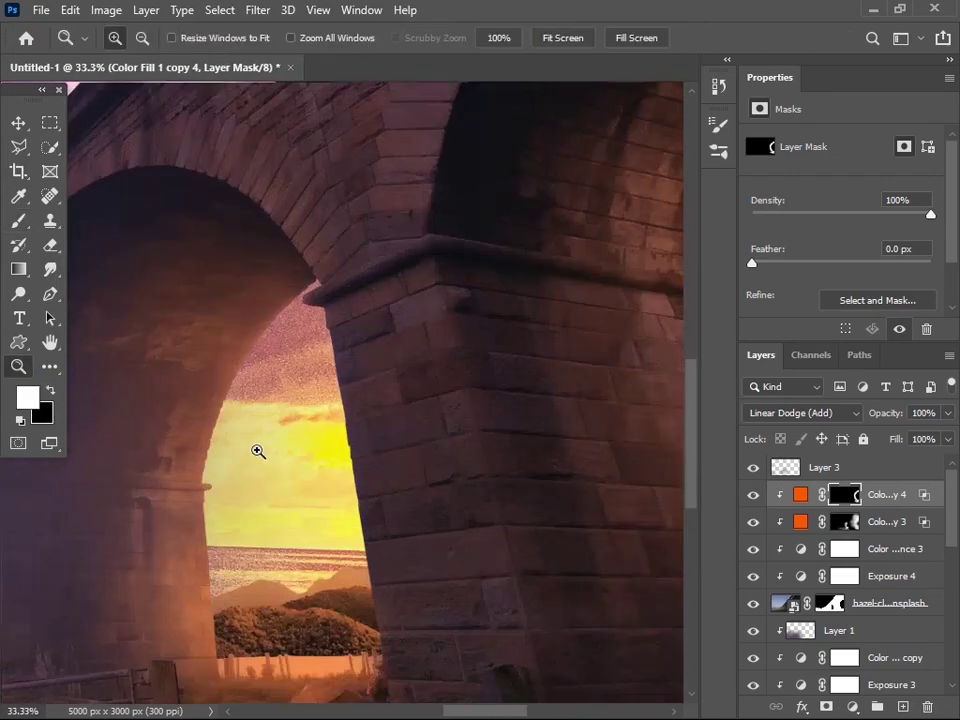
scroll(259, 352, "up", 1)
scroll(444, 448, "up", 1)
scroll(370, 370, "up", 1)
left_click_drag(370, 370, 506, 430)
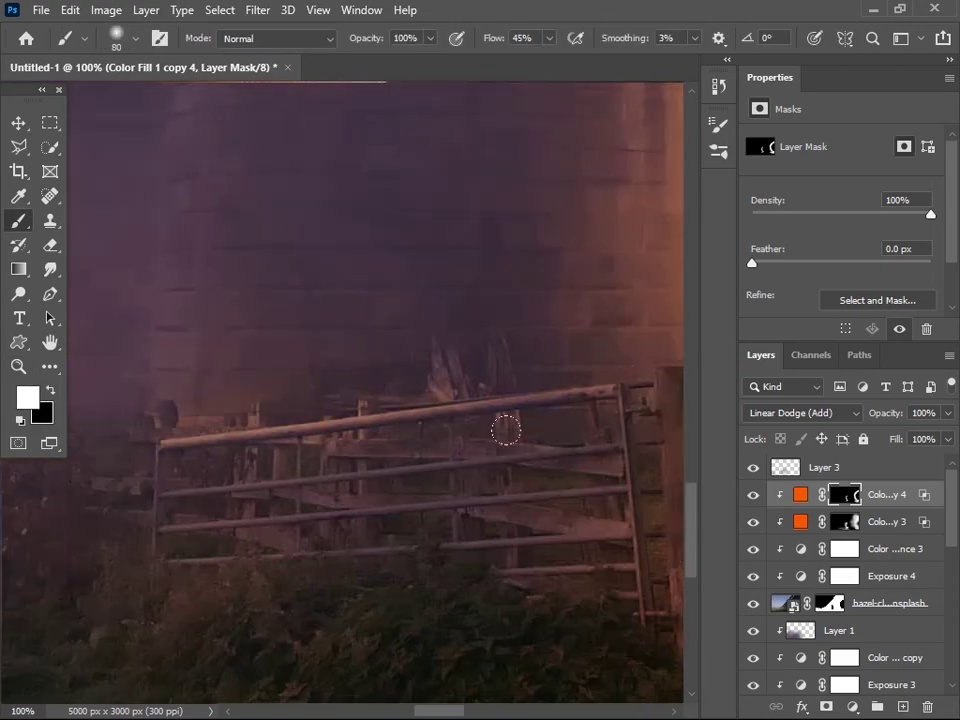
scroll(202, 511, "down", 2)
scroll(514, 503, "up", 1)
key("alt+bracketleft")
key("x")
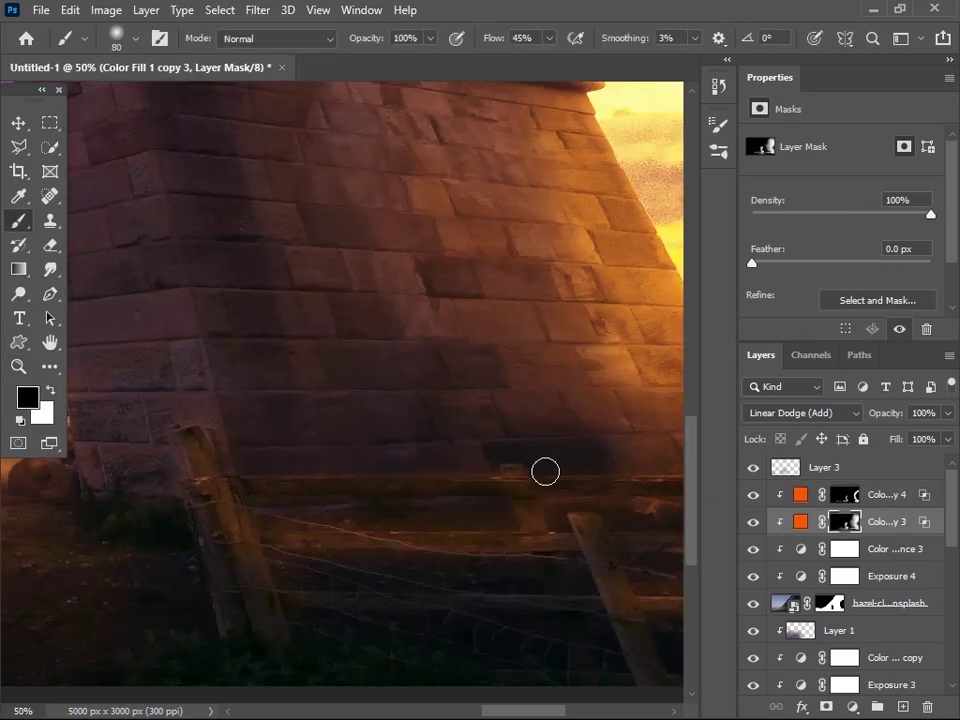
scroll(545, 471, "down", 2)
scroll(506, 540, "up", 2)
scroll(425, 486, "down", 2)
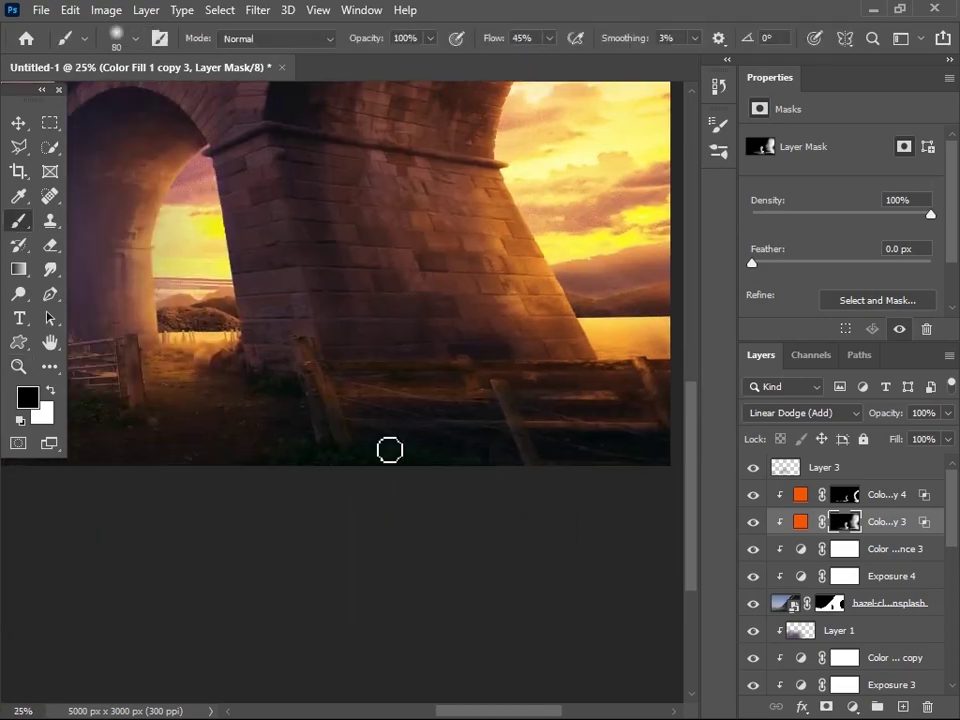
scroll(243, 414, "up", 2)
key("x")
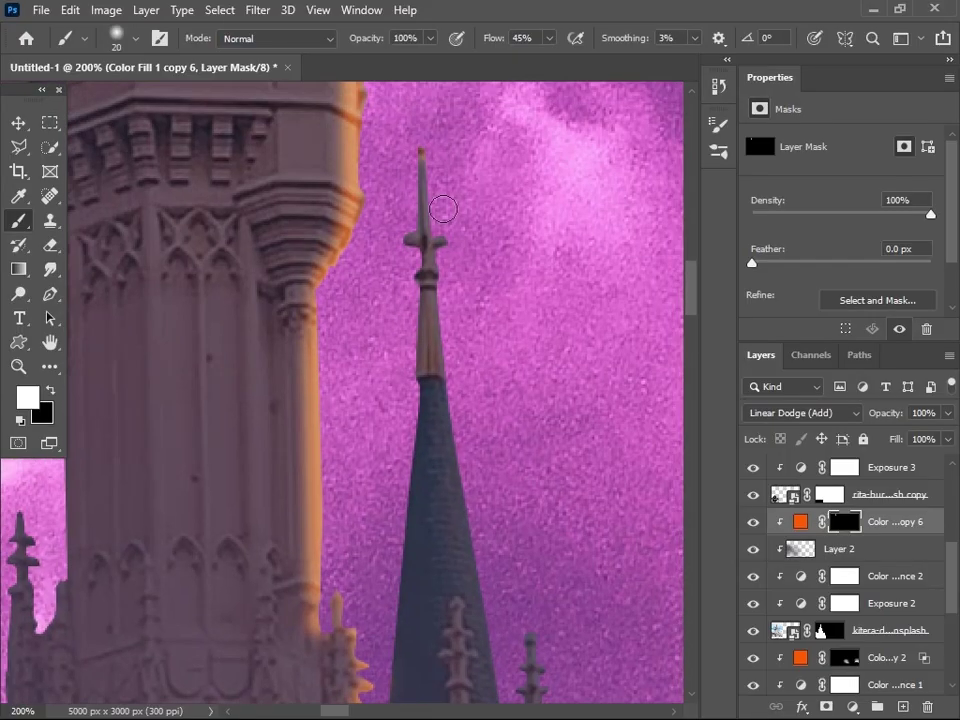
Step: Zoom in on the castle spires with a white, slightly larger brush on the Color Fill 1 copy 6 mask
scroll(479, 356, "down", 3)
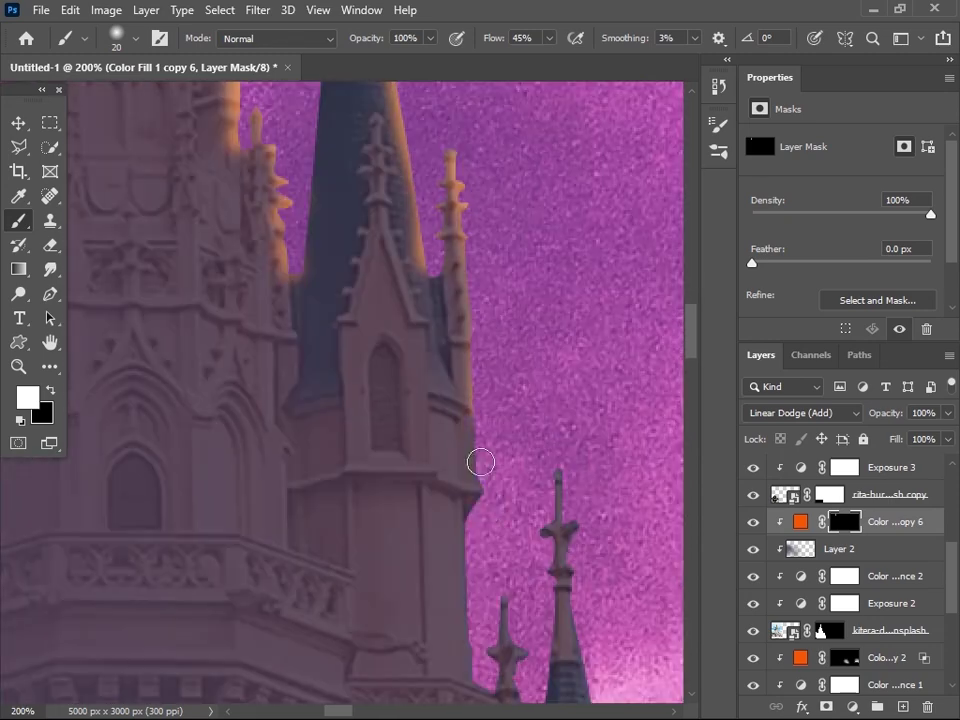
scroll(481, 249, "down", 3)
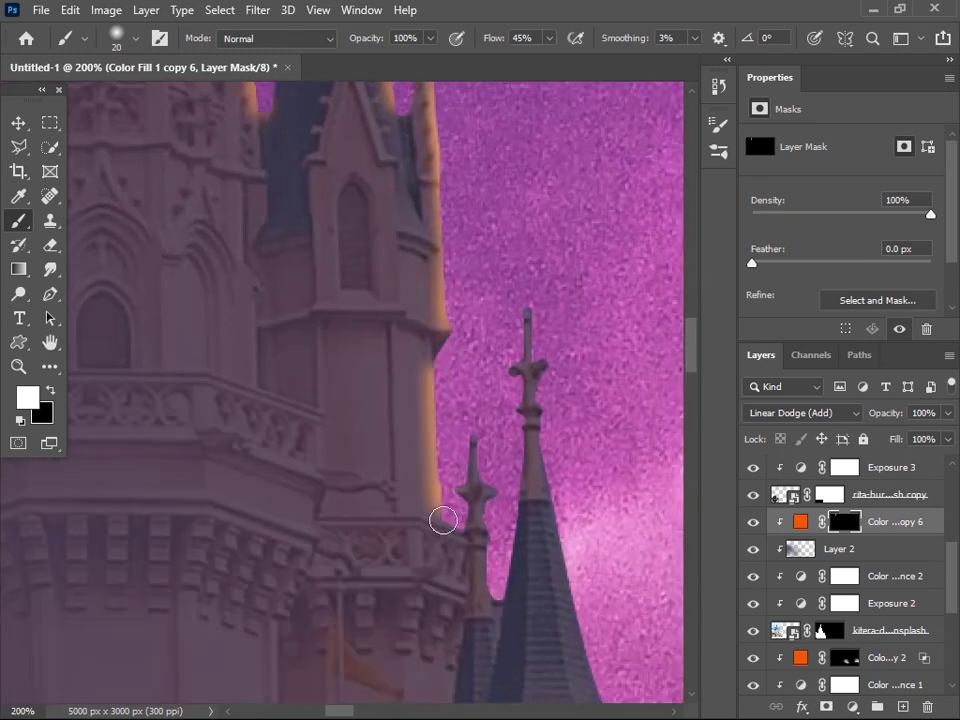
scroll(454, 524, "right", 2)
key("x")
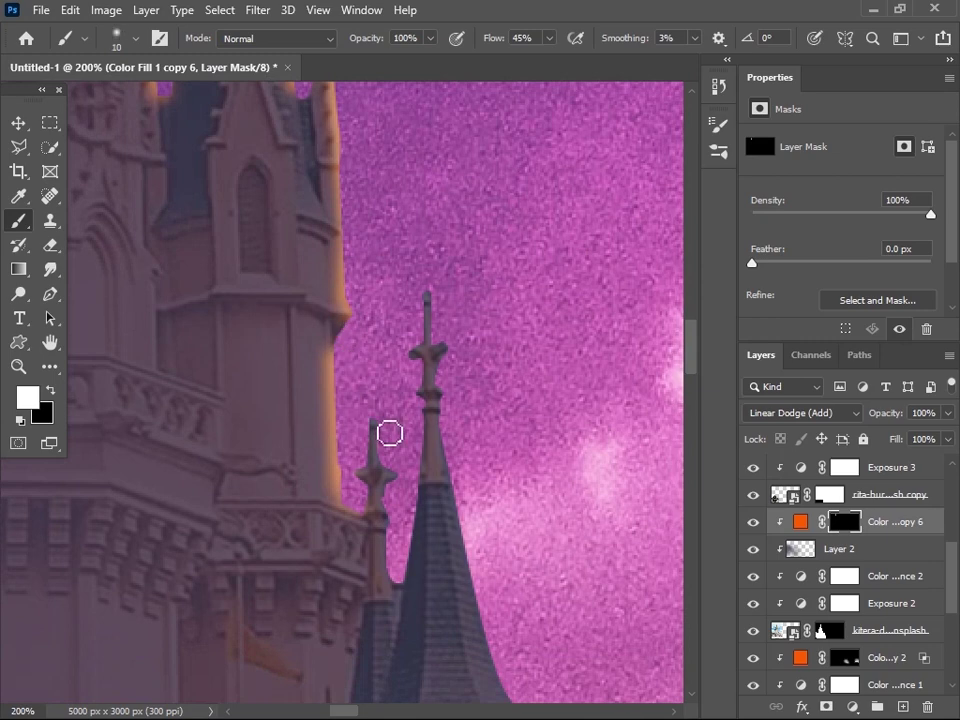
left_click(405, 480)
scroll(411, 628, "up", 2)
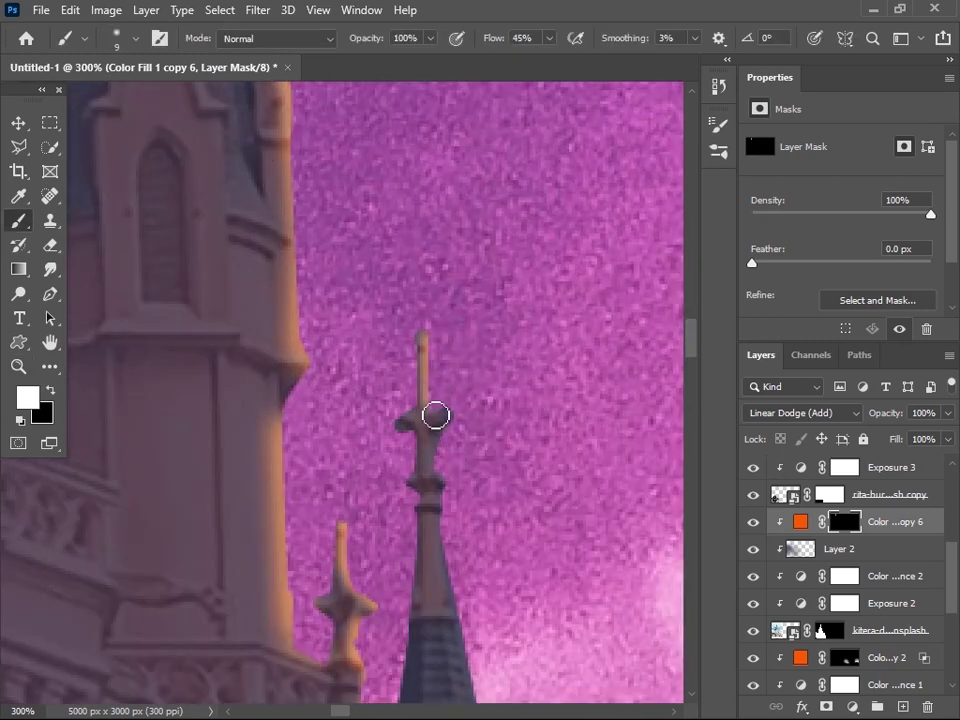
scroll(481, 496, "down", 2)
scroll(456, 369, "down", 3)
scroll(450, 517, "right", 2)
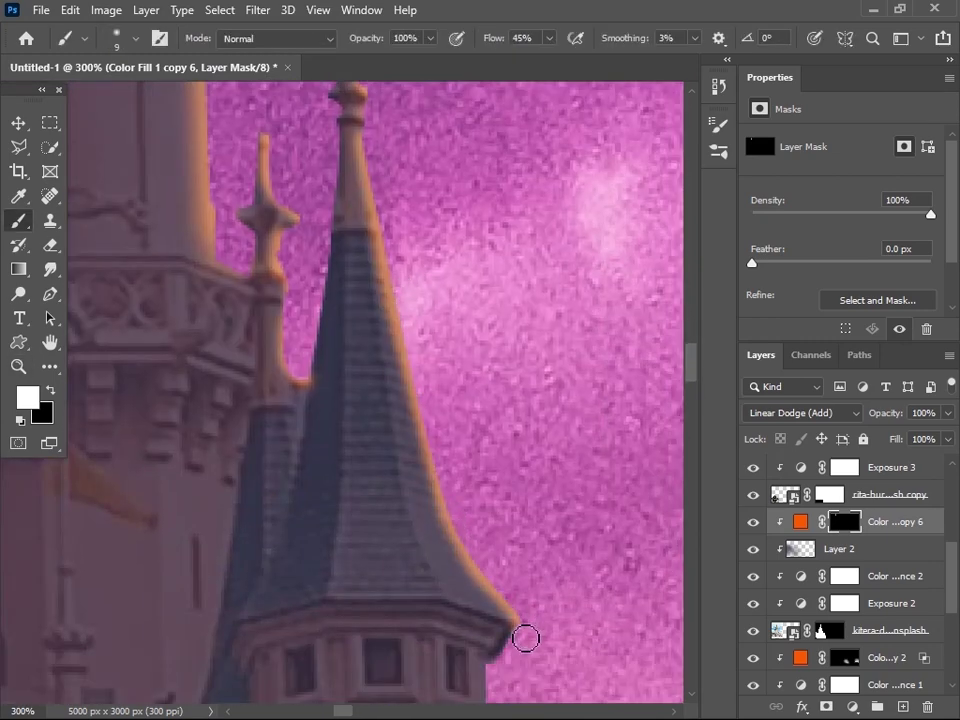
scroll(500, 500, "down", 3)
key("bracketright")
scroll(470, 450, "down", 2)
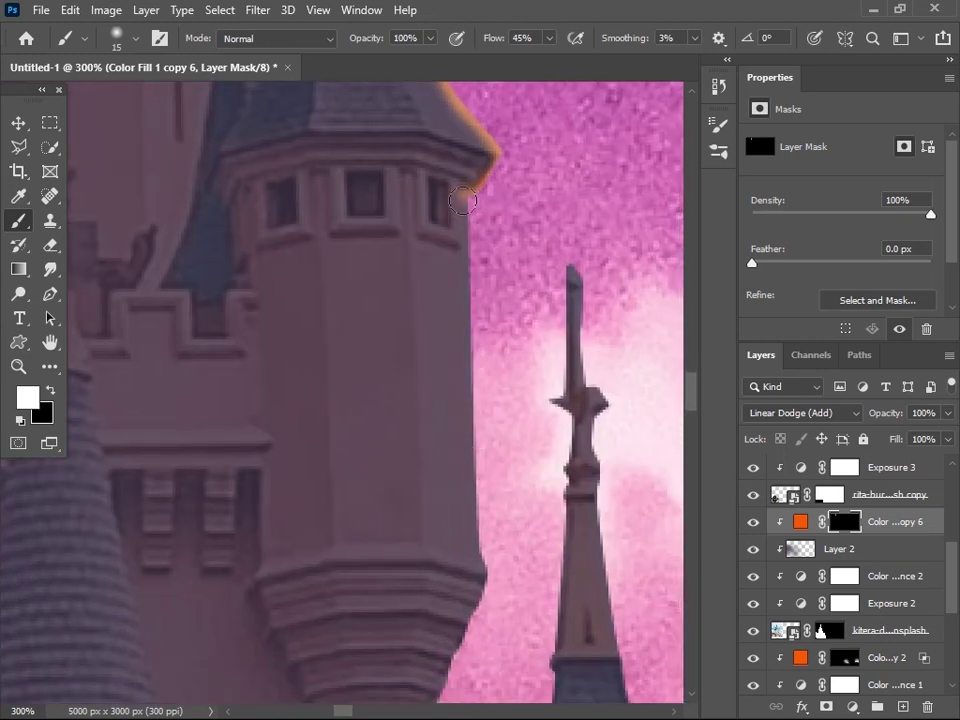
scroll(450, 510, "down", 3)
scroll(424, 550, "down", 3)
scroll(440, 540, "down", 2)
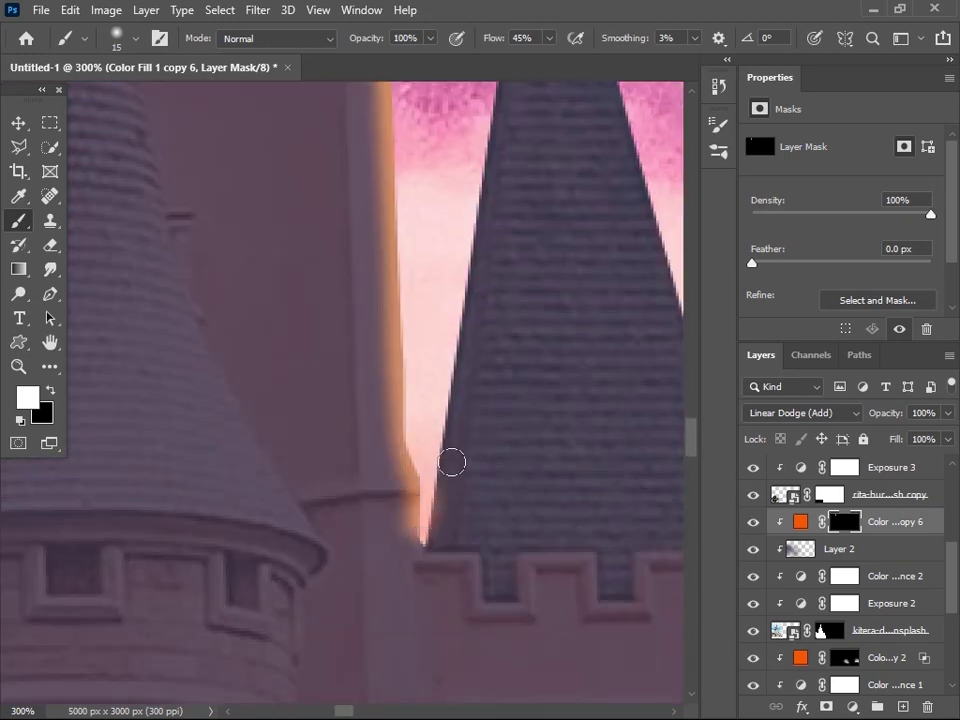
Step: Zoom in closer on the lower tower and shrink the brush slightly
key("x")
key("z")
scroll(440, 420, "up", 4)
key("x")
key("b")
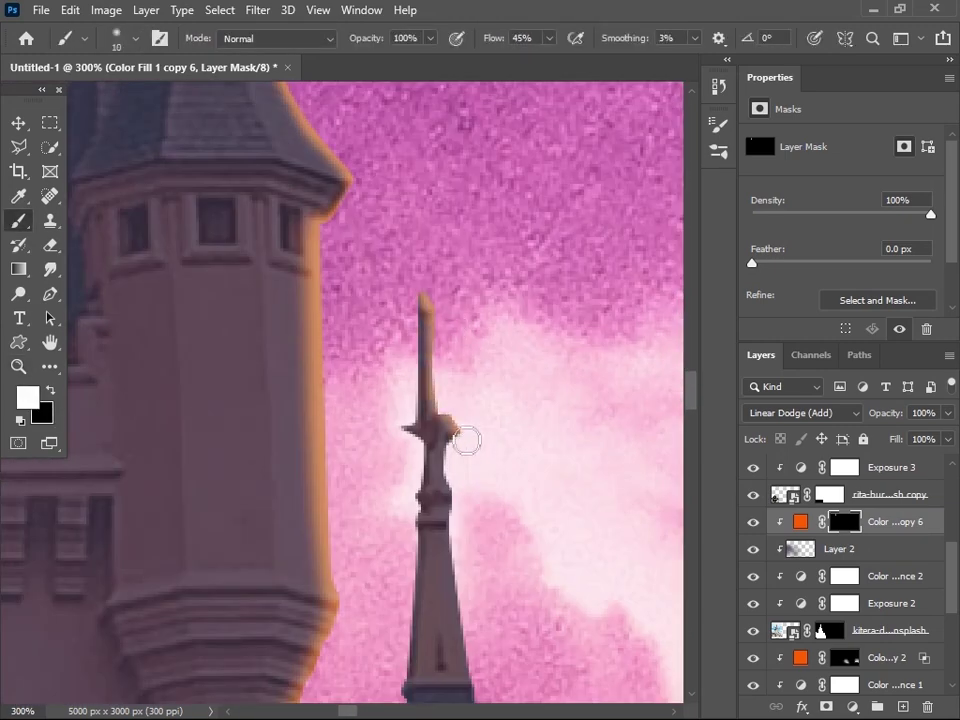
scroll(470, 380, "down", 2)
scroll(443, 381, "down", 3)
key("ctrl+plus")
key("bracketleft")
key("bracketleft")
scroll(455, 330, "down", 1)
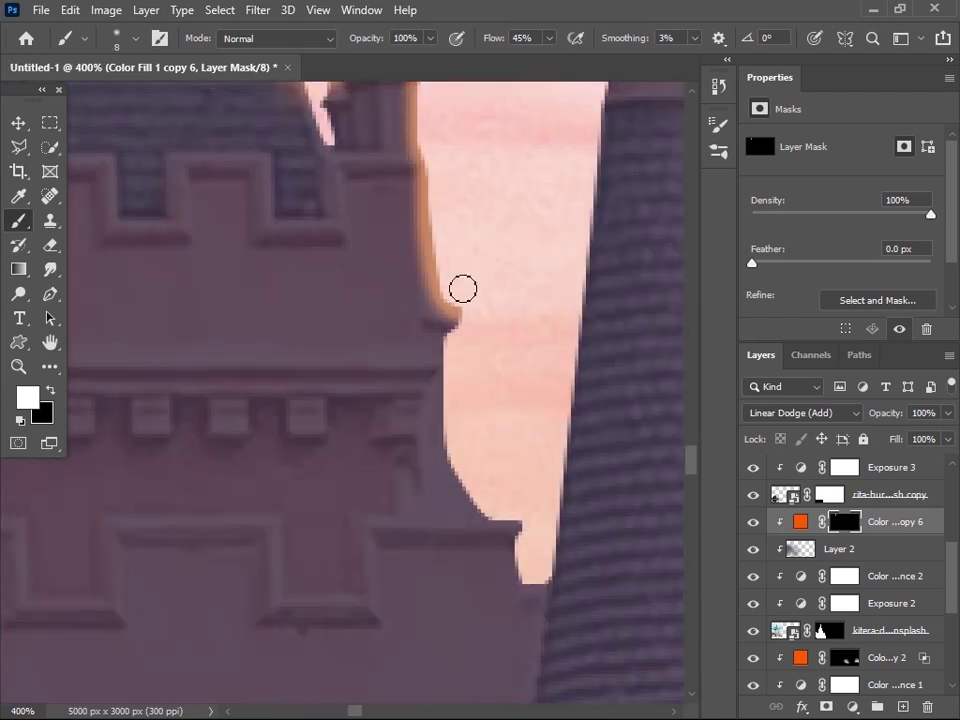
scroll(448, 350, "down", 1)
scroll(420, 450, "up", 5)
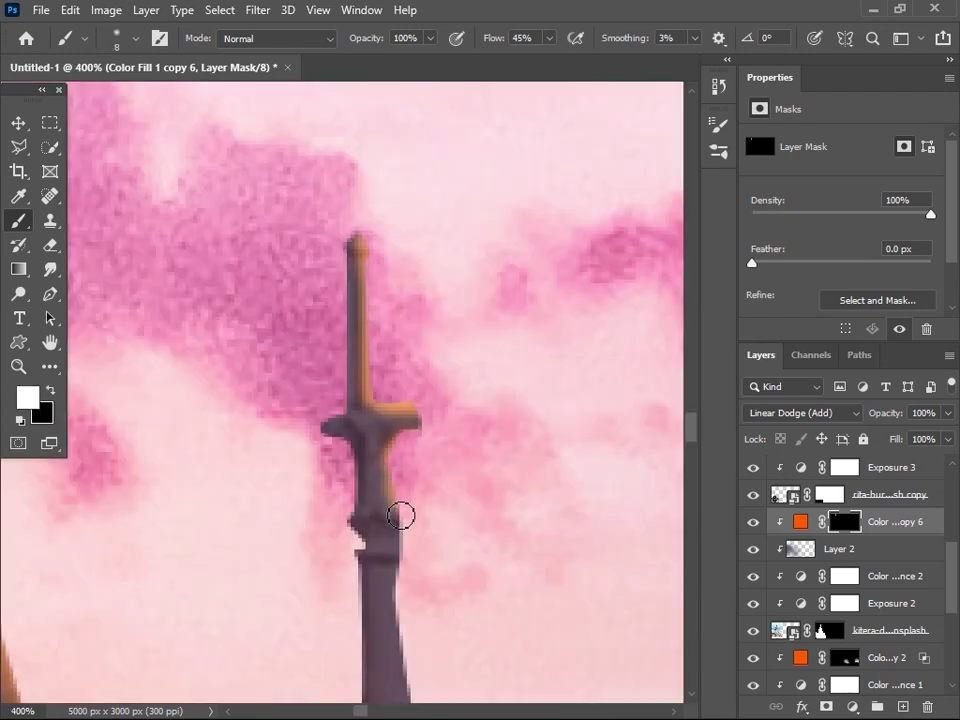
scroll(404, 480, "down", 1)
scroll(418, 466, "down", 1)
key("bracketright")
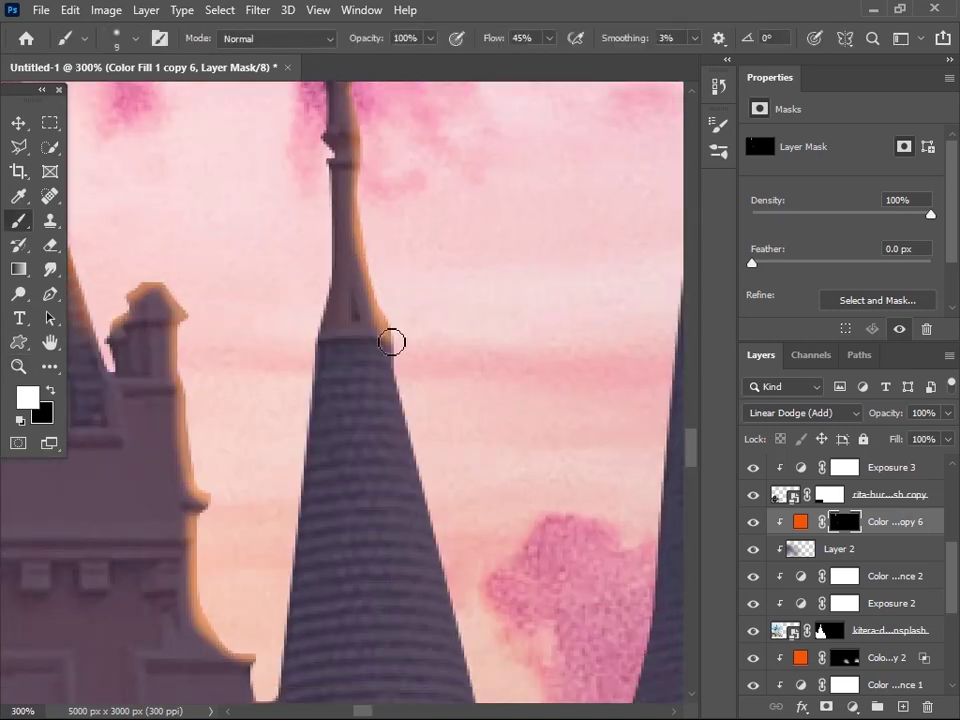
scroll(406, 479, "down", 2)
scroll(420, 566, "up", 2)
Step: Narrow the brush to a fine tip for detailed tower and spire edges
key("bracketleft")
key("bracketleft")
key("bracketleft")
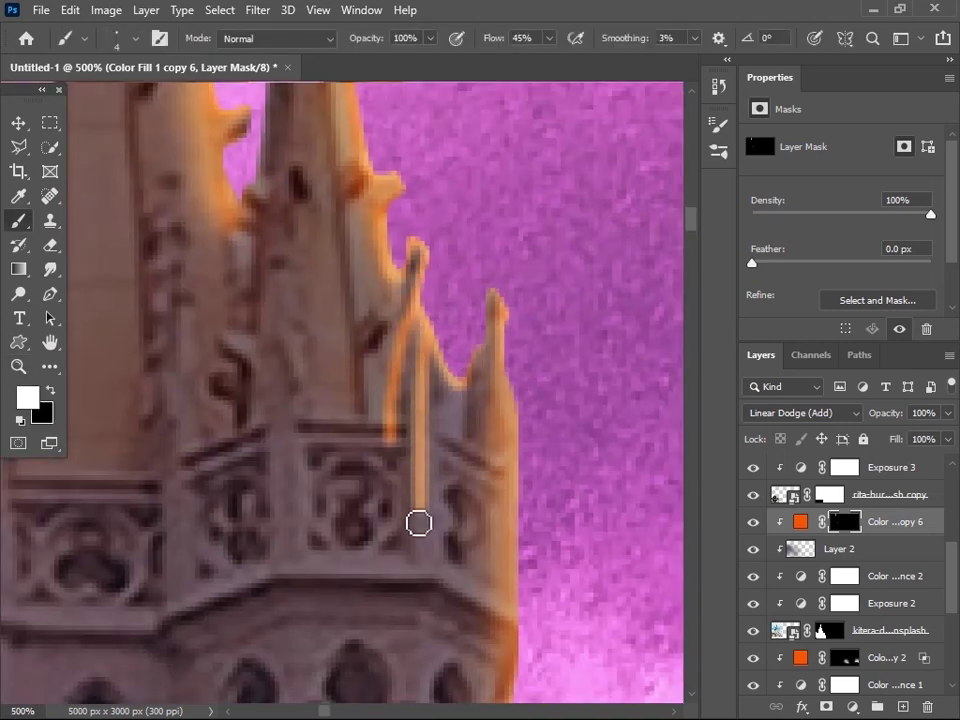
scroll(390, 394, "right", 3)
scroll(416, 444, "down", 1)
key("bracketleft")
key("bracketleft")
key("bracketleft")
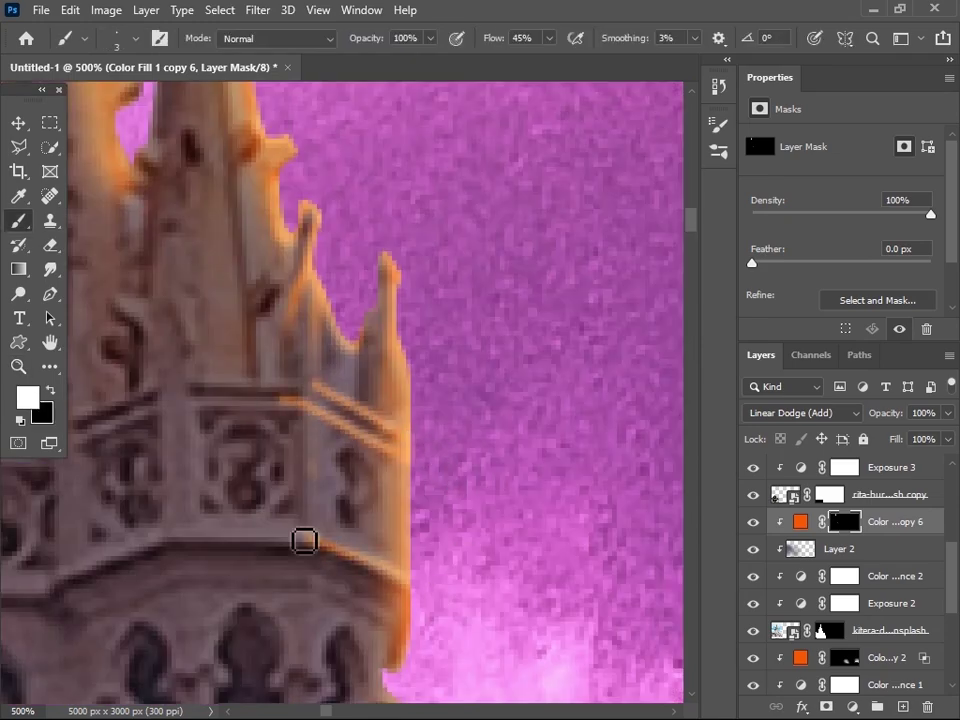
scroll(304, 541, "left", 3)
scroll(383, 552, "down", 1)
key("bracketright")
key("bracketright")
key("bracketright")
scroll(289, 486, "down", 2)
scroll(546, 529, "down", 1)
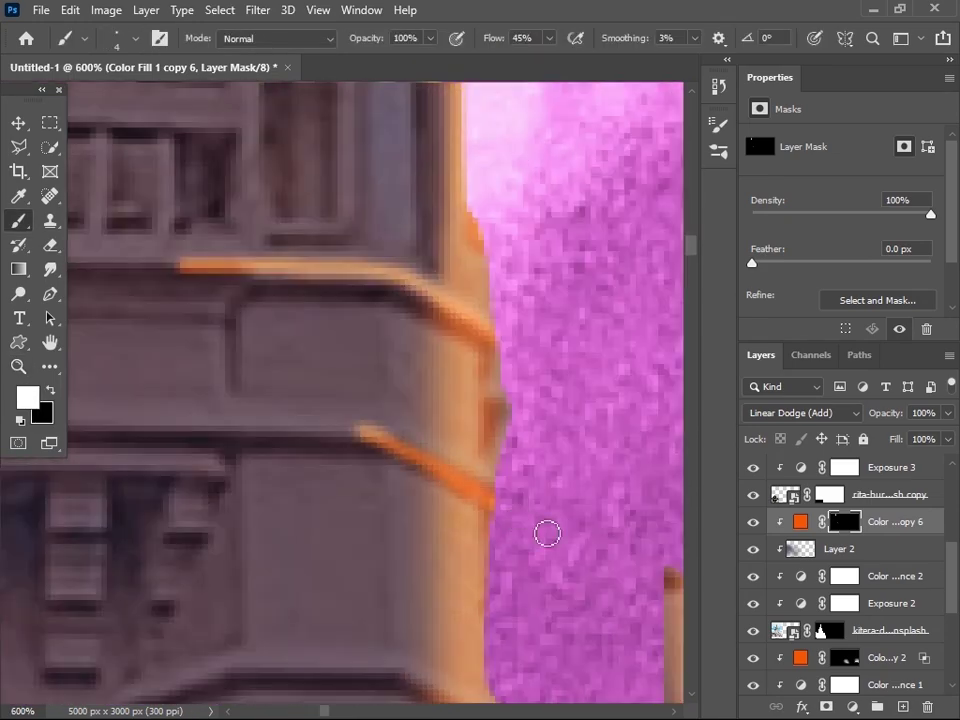
scroll(448, 405, "up", 1)
scroll(237, 495, "down", 1)
key("x")
key("bracketleft")
key("bracketleft")
key("bracketleft")
scroll(337, 361, "up", 2)
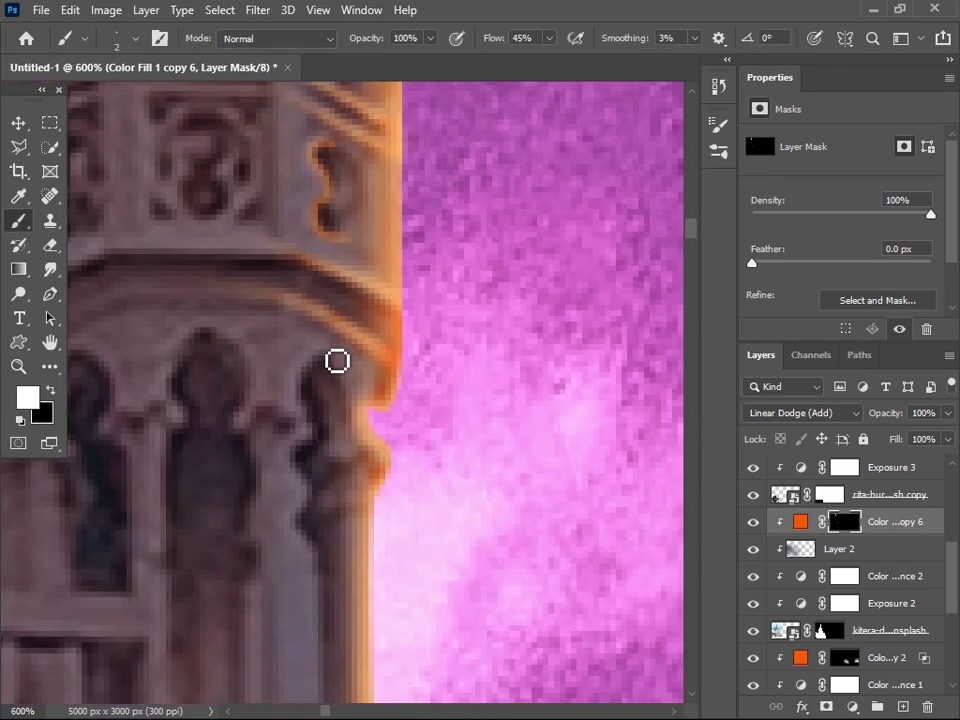
scroll(314, 551, "down", 2)
scroll(300, 529, "down", 1)
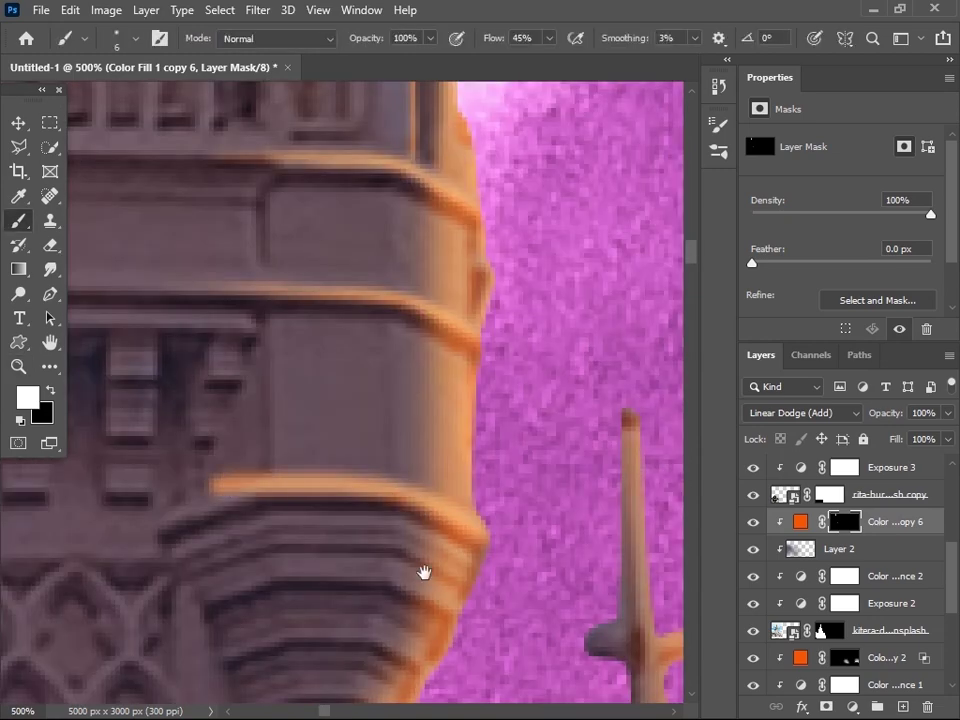
scroll(424, 572, "down", 1)
key("bracketright")
key("bracketright")
key("bracketright")
scroll(505, 490, "left", 1)
scroll(361, 492, "down", 1)
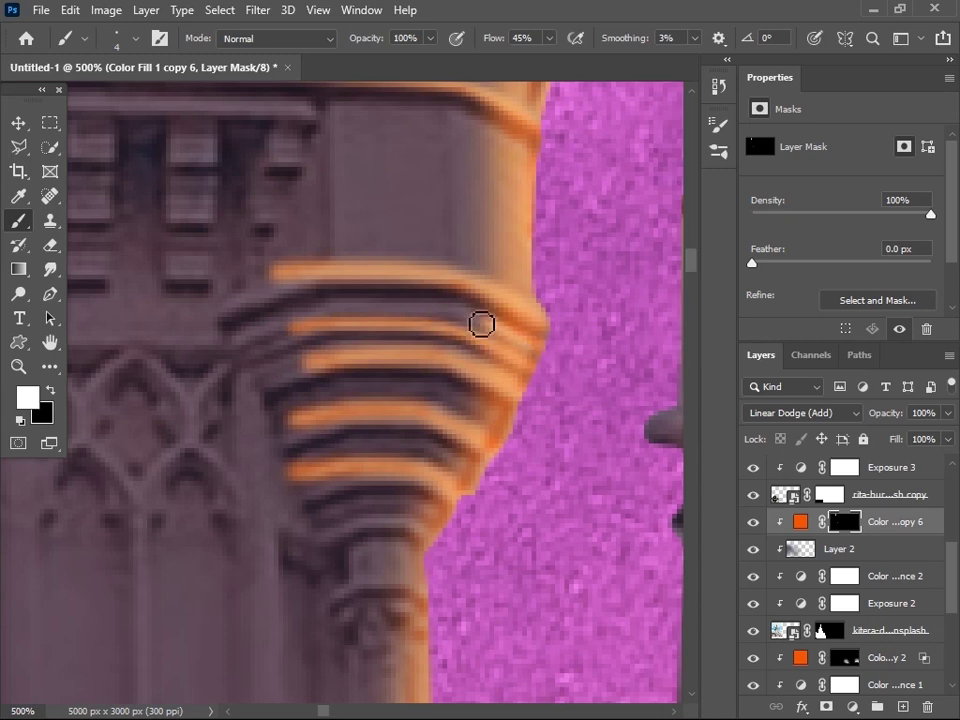
scroll(419, 318, "down", 3)
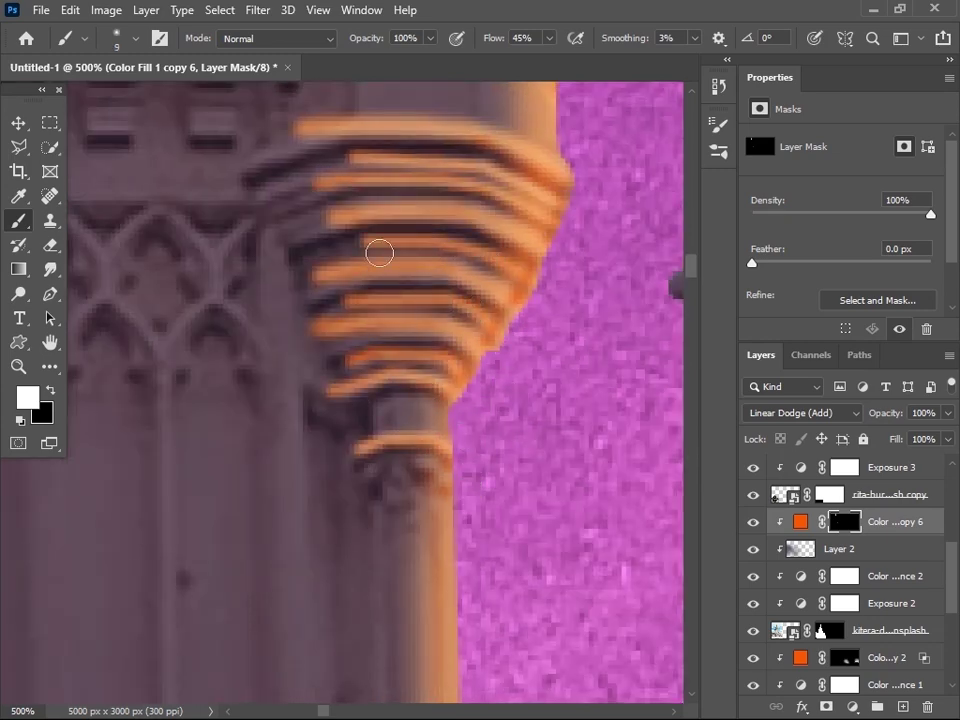
scroll(380, 253, "up", 3)
Step: Paint over the ledge bands to hide their orange glow
mouse_move(285, 170)
left_mouse_down()
mouse_move(332, 285)
mouse_move(305, 420)
left_mouse_up()
scroll(317, 467, "down", 5)
scroll(510, 521, "up", 3)
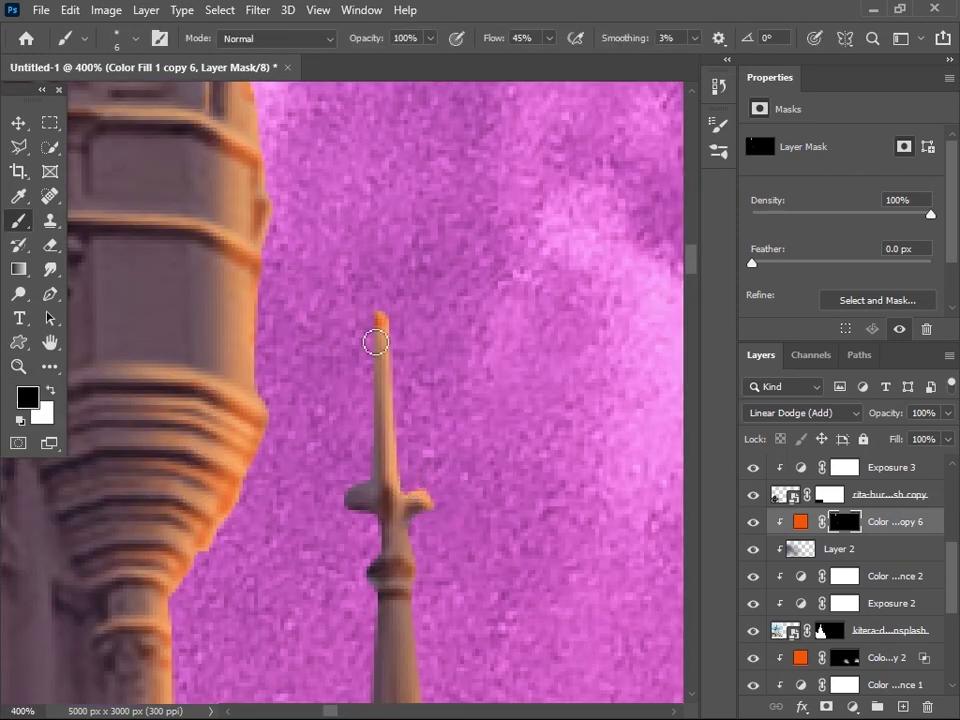
scroll(413, 199, "down", 5)
scroll(440, 612, "down", 5)
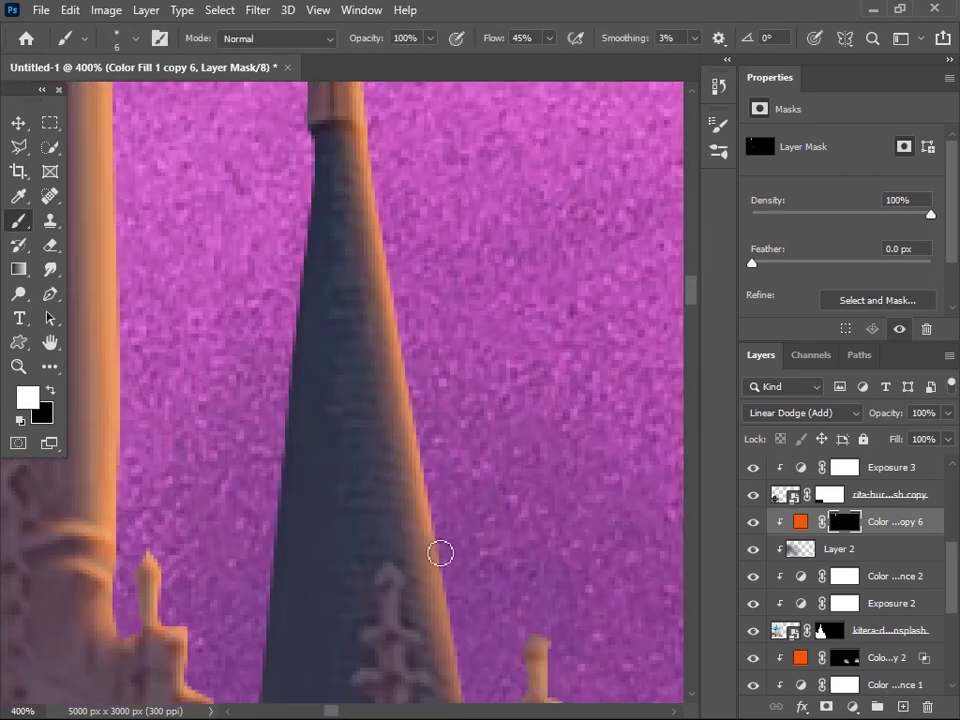
scroll(446, 626, "down", 2)
scroll(398, 411, "up", 1)
scroll(420, 343, "down", 5)
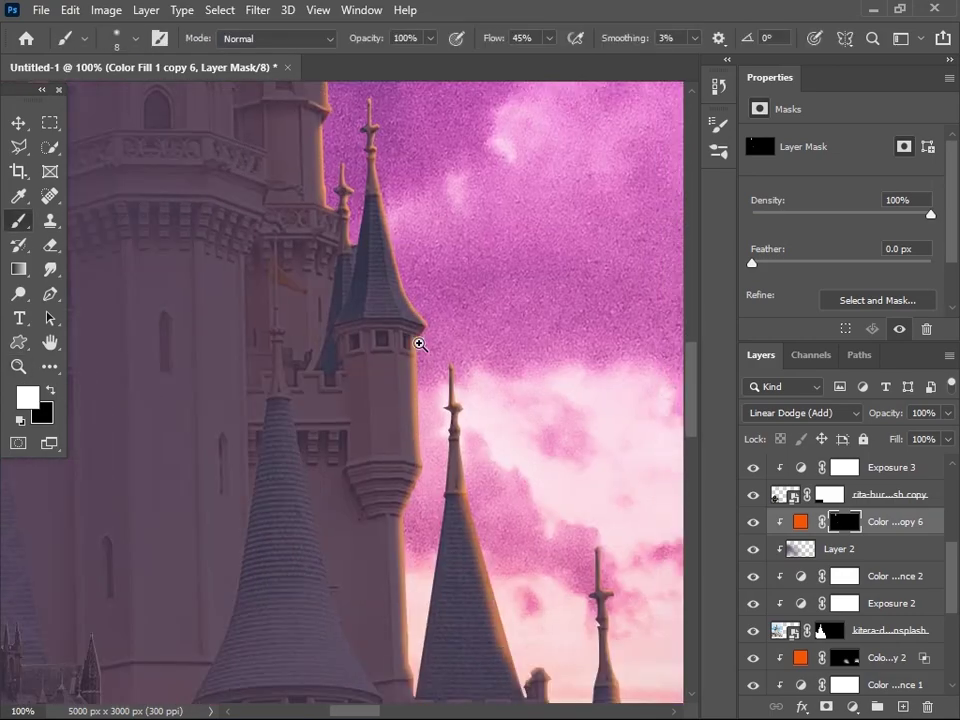
scroll(448, 321, "up", 3)
scroll(507, 373, "up", 1)
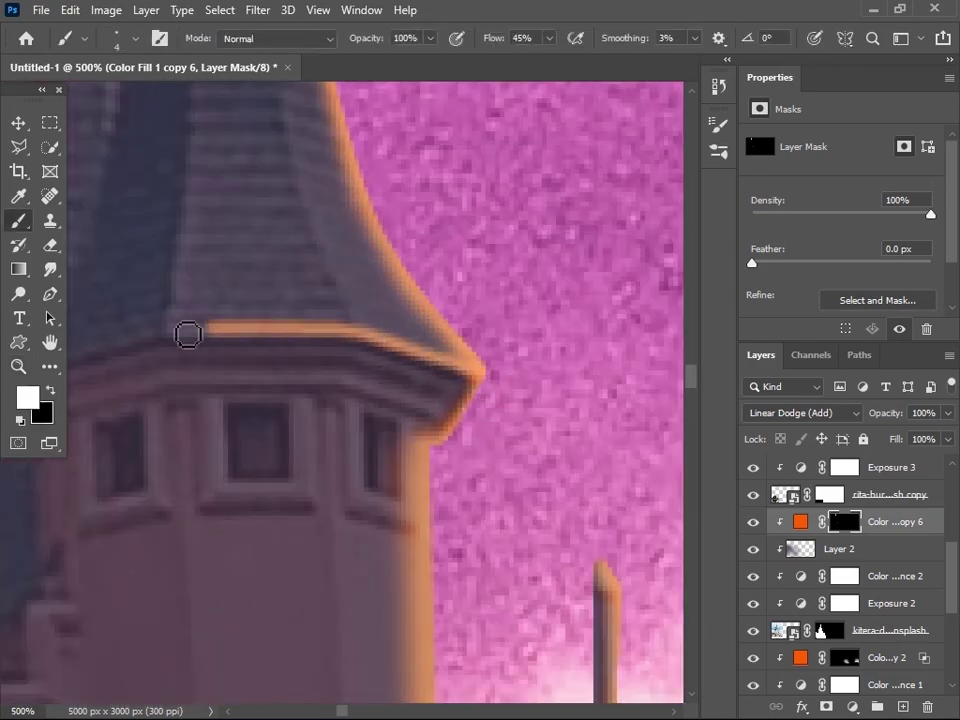
scroll(200, 330, "left", 3)
Step: Hide the orange glow on the turret ledge with black, then return to white
key("x")
left_click_drag(285, 279, 400, 250)
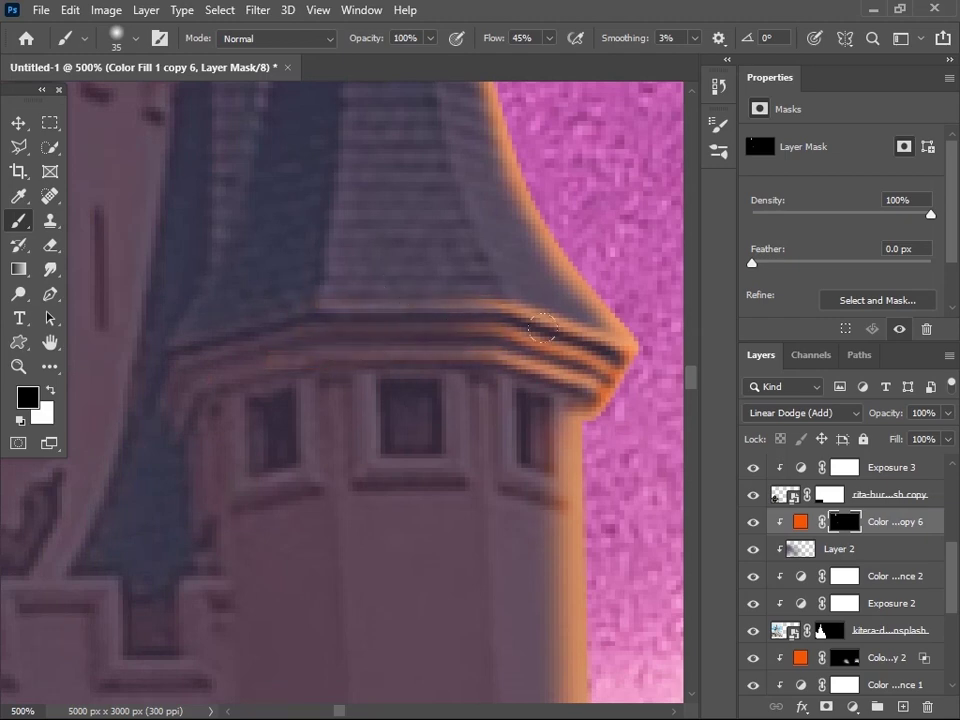
key("x")
scroll(457, 424, "up", 1)
key("x")
scroll(467, 403, "down", 5)
scroll(467, 403, "left", 2)
Step: Paint two rim-glow bands along the ledge edges, then follow the lit spire down to its base
left_click_drag(193, 392, 535, 392)
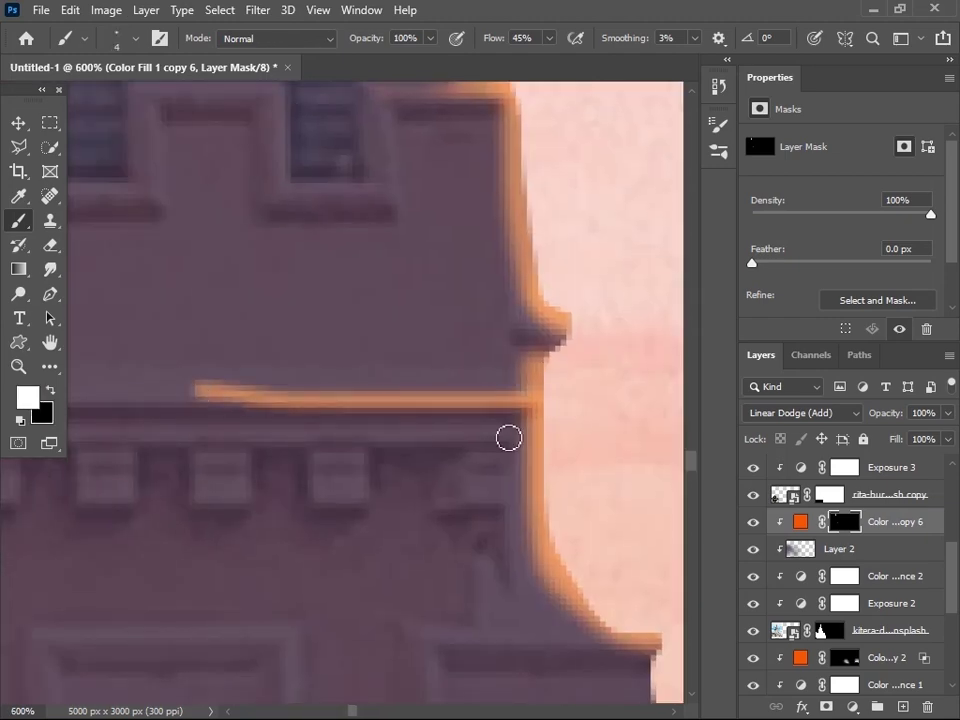
left_click_drag(160, 425, 535, 425)
scroll(436, 457, "left", 2)
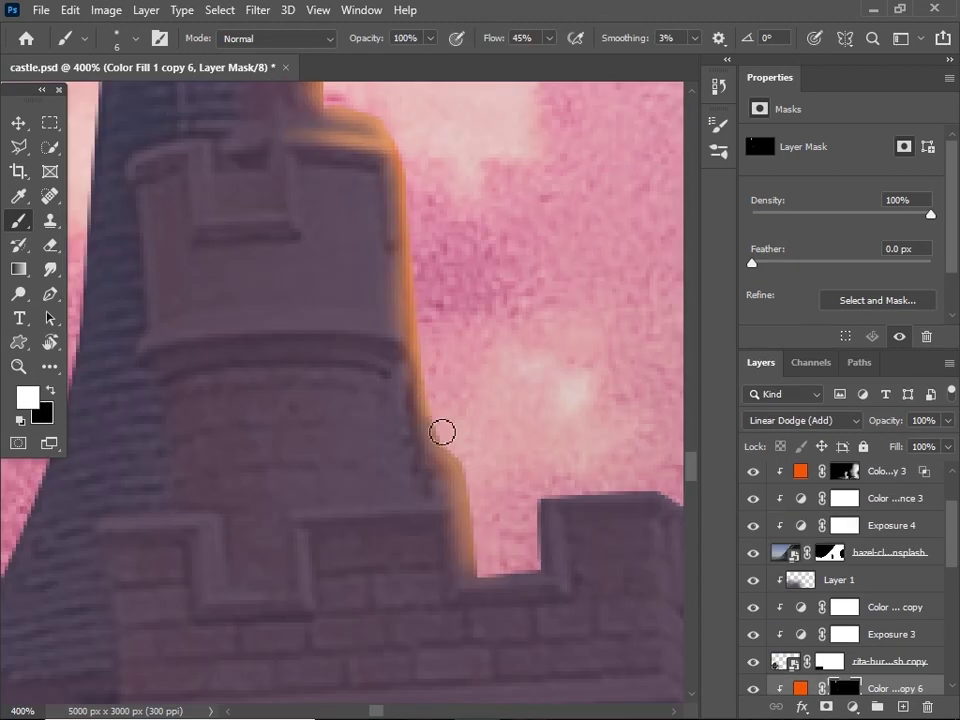
left_click_drag(442, 432, 489, 533)
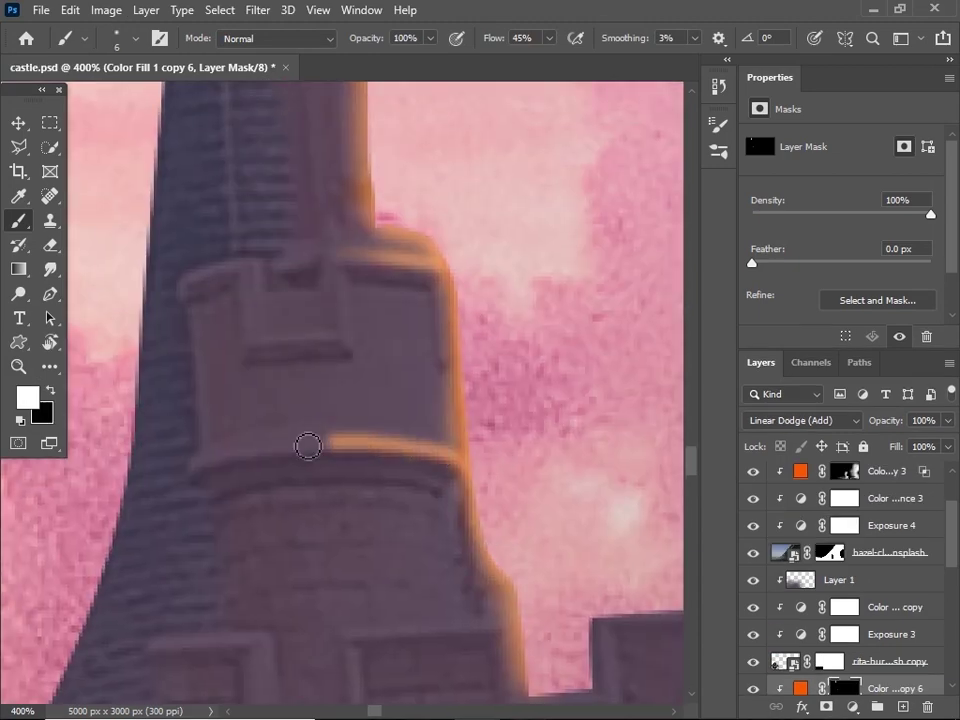
scroll(308, 446, "down", 3)
left_click_drag(306, 305, 245, 305)
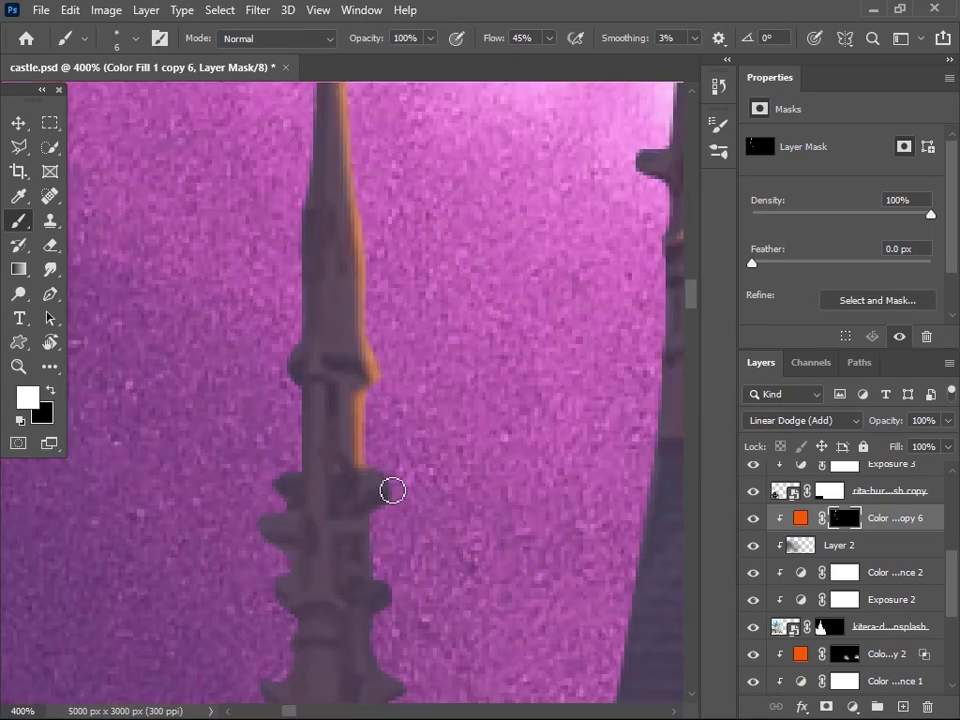
left_click_drag(392, 490, 373, 385)
left_click_drag(395, 490, 385, 253)
mouse_move(424, 396)
left_mouse_down()
mouse_move(426, 323)
mouse_move(381, 210)
left_mouse_up()
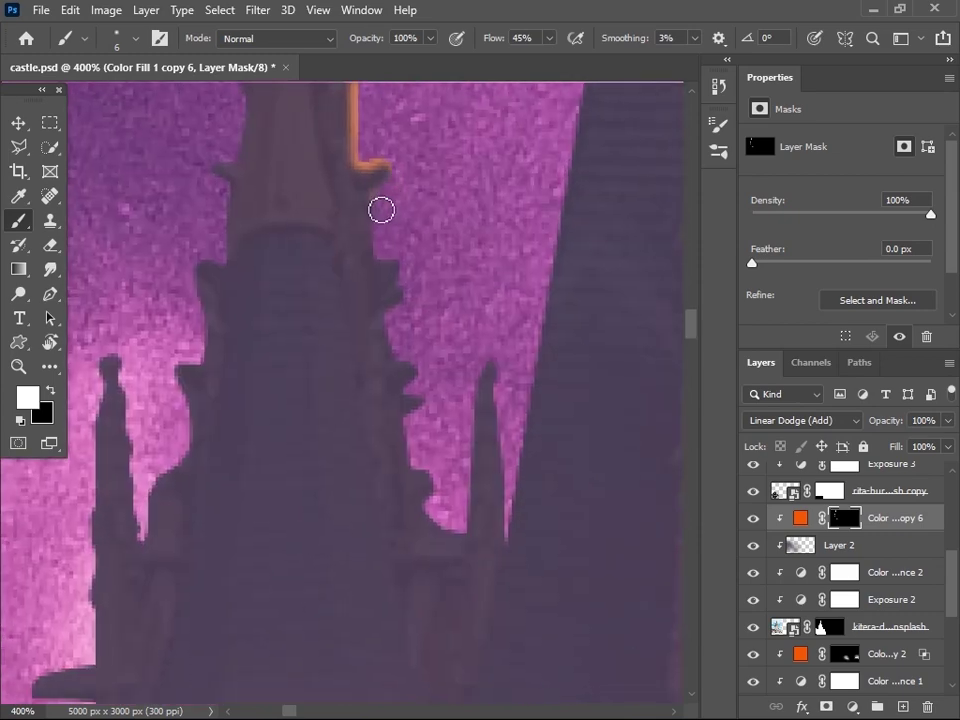
left_click_drag(378, 345, 379, 161)
left_click_drag(377, 250, 375, 163)
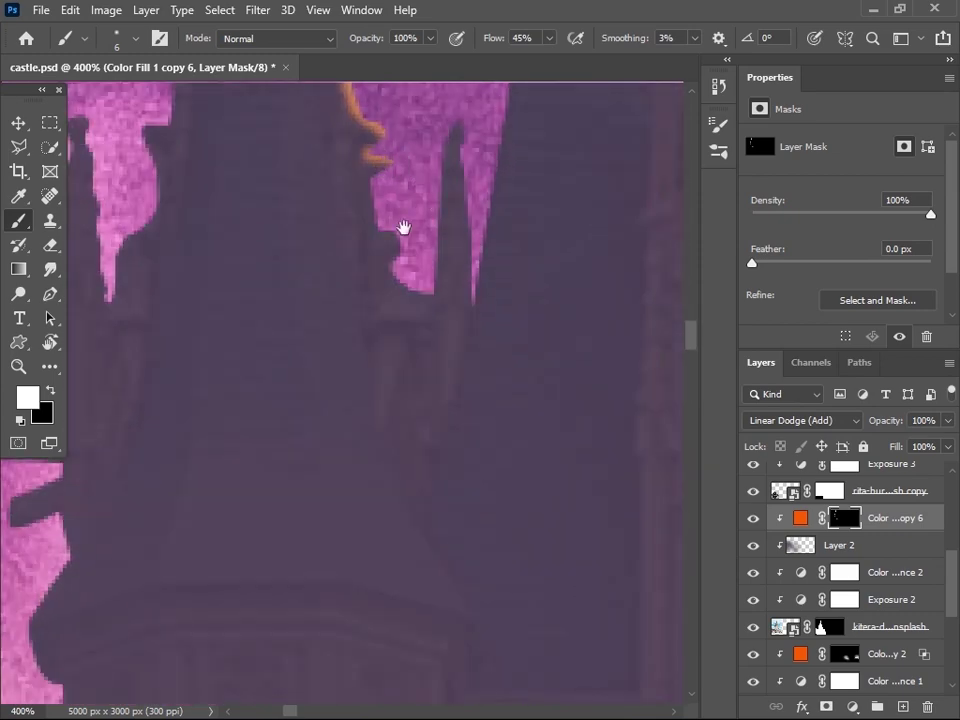
mouse_move(403, 228)
left_mouse_down()
mouse_move(386, 118)
mouse_move(390, 323)
left_mouse_up()
Step: Duplicate the orange fill as clipped Color Fill 1 copy 7, limited to underlying tones above 77
key("ctrl+minus")
key("ctrl+minus")
key("ctrl+minus")
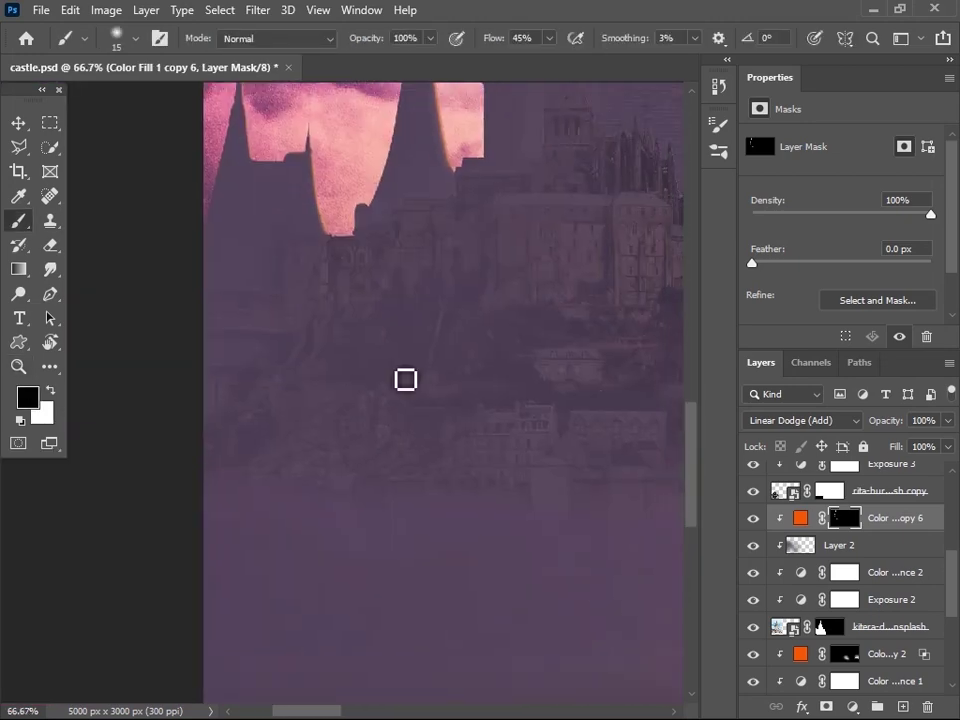
key("ctrl+minus")
key("ctrl+minus")
key("ctrl+minus")
key("ctrl+j")
key("ctrl+i")
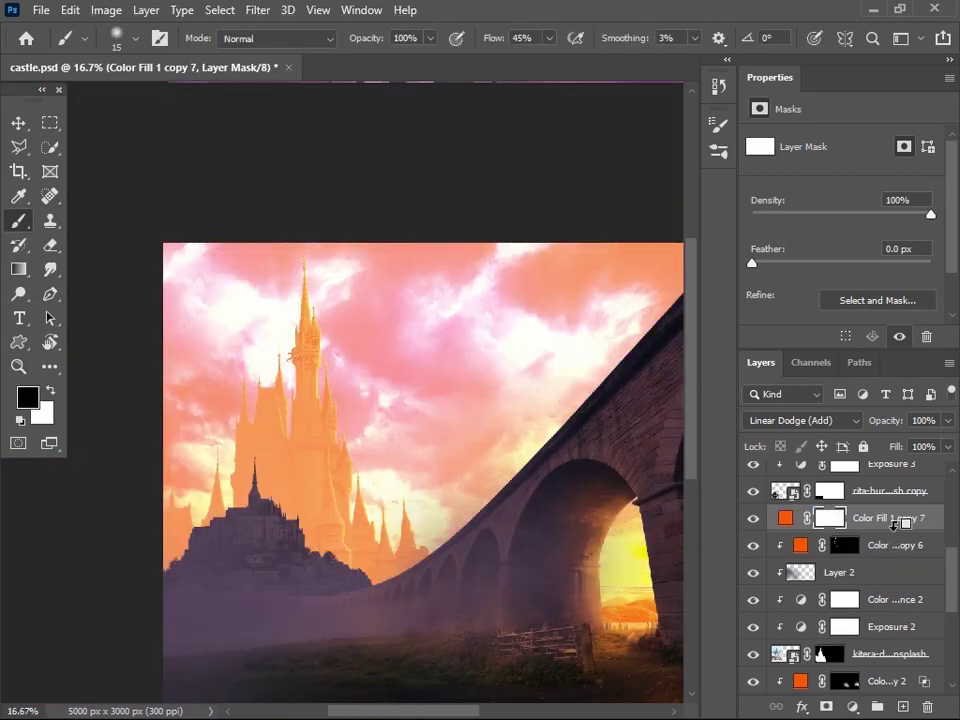
left_click(895, 524, "alt")
double_click(880, 522)
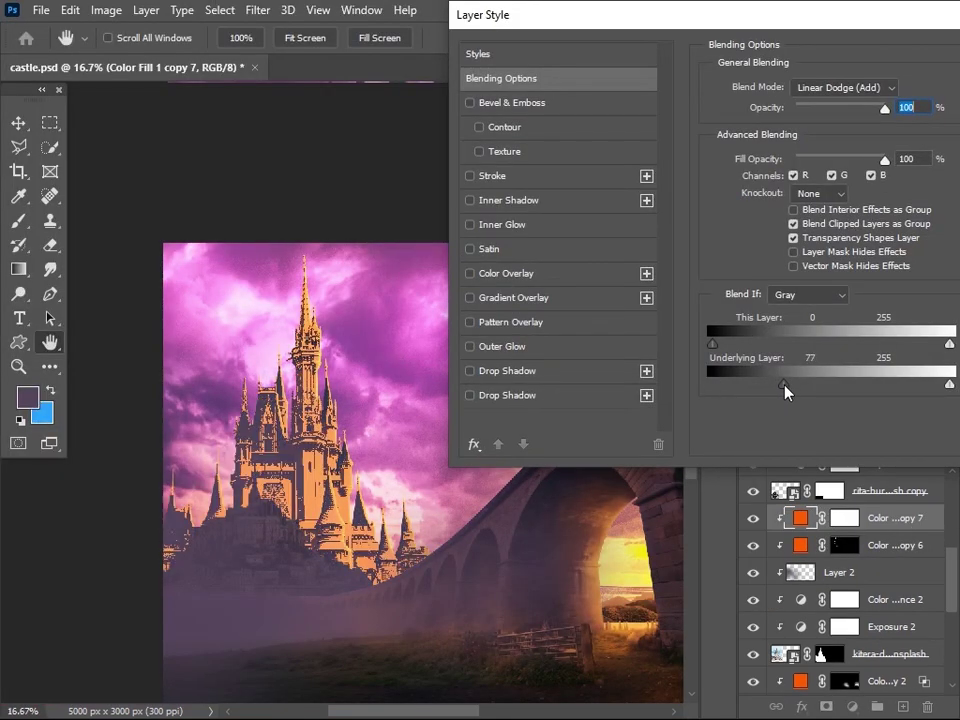
key("Return")
Step: Invert the new layer's mask to hide its glow and ready a white brush
key("b")
key("d")
key("ctrl+i")
scroll(302, 380, "up", 3)
key("x")
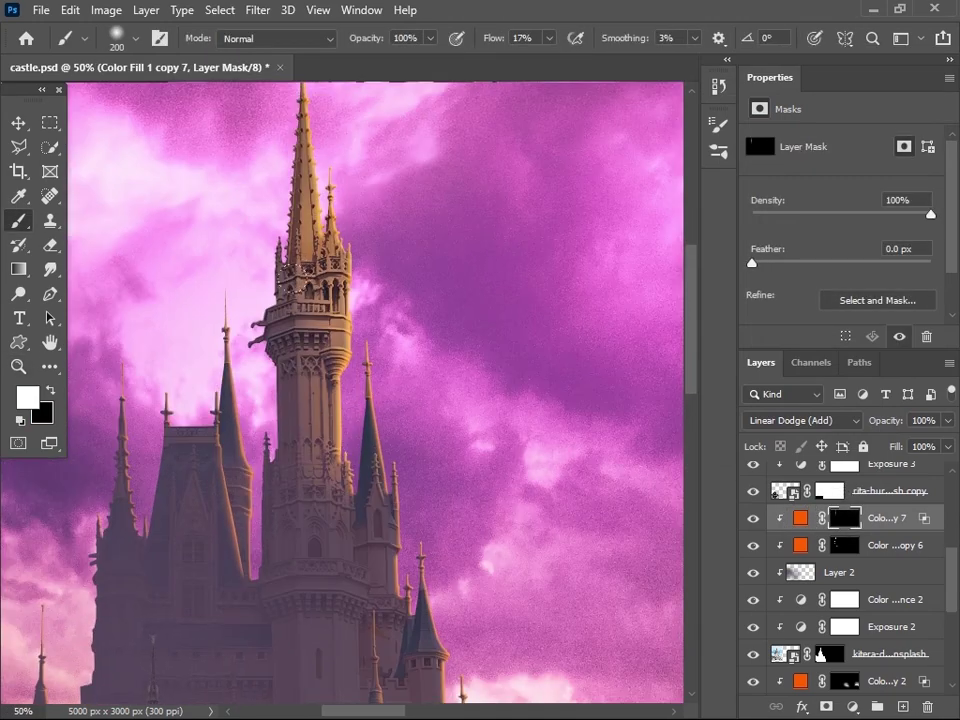
Step: Zoom in on the spire edges, then back out to frame the whole castle
mouse_move(370, 585)
left_mouse_down()
mouse_move(270, 500)
mouse_move(281, 326)
left_mouse_up()
left_click(297, 262)
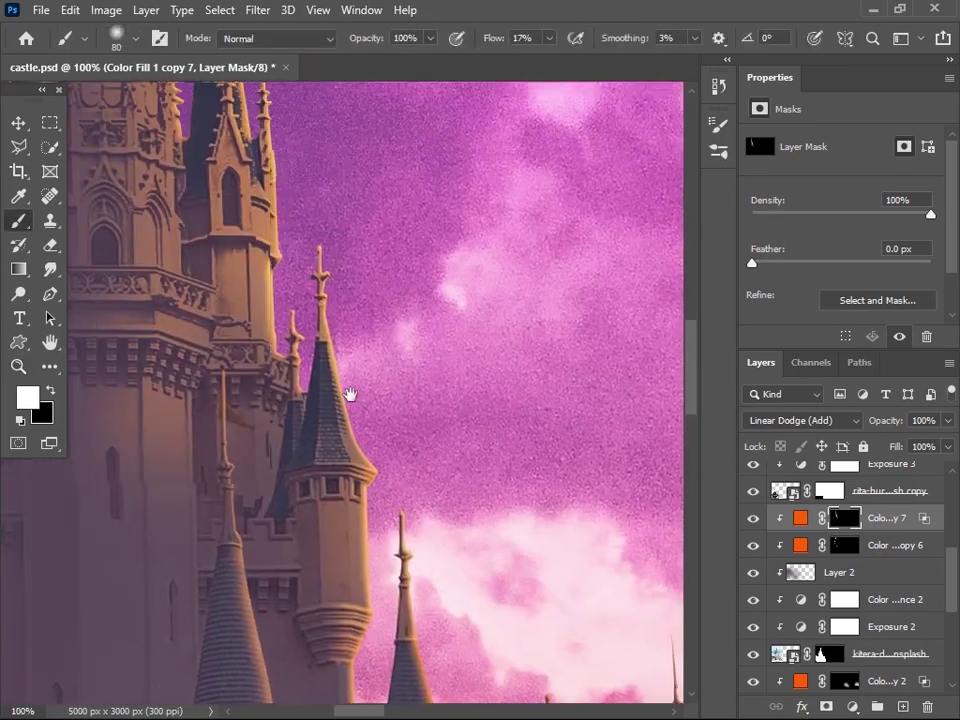
scroll(297, 450, "down", 1)
scroll(297, 480, "down", 2)
scroll(297, 504, "down", 2)
key("ctrl+minus")
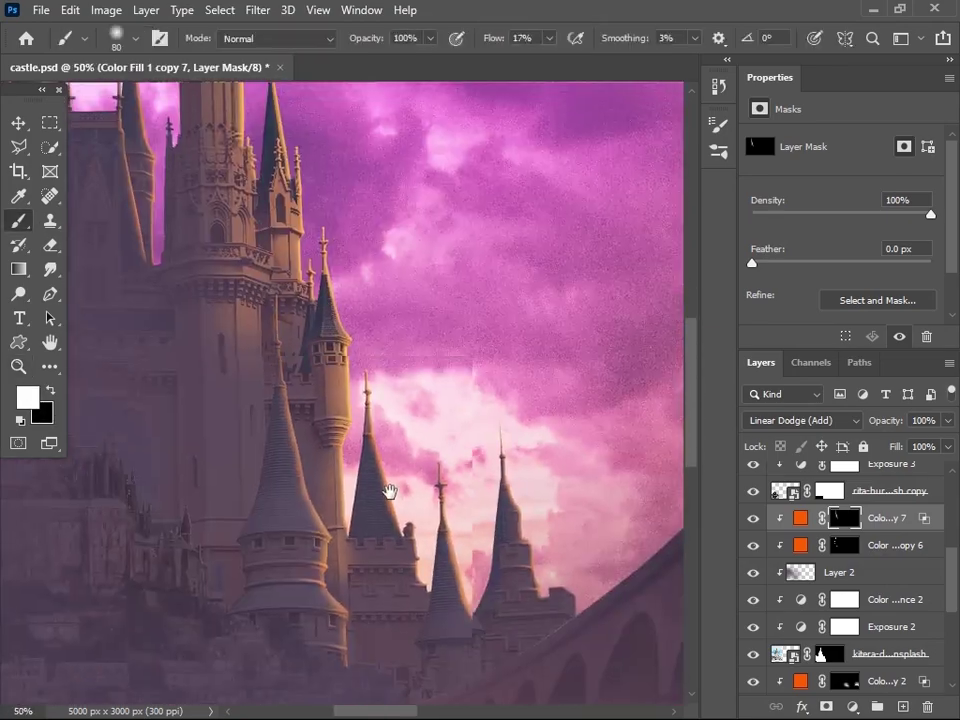
mouse_move(390, 491)
left_mouse_down()
mouse_move(261, 325)
mouse_move(265, 243)
left_mouse_up()
key("ctrl+minus")
key("z")
left_click(176, 313)
left_click(345, 378, "alt")
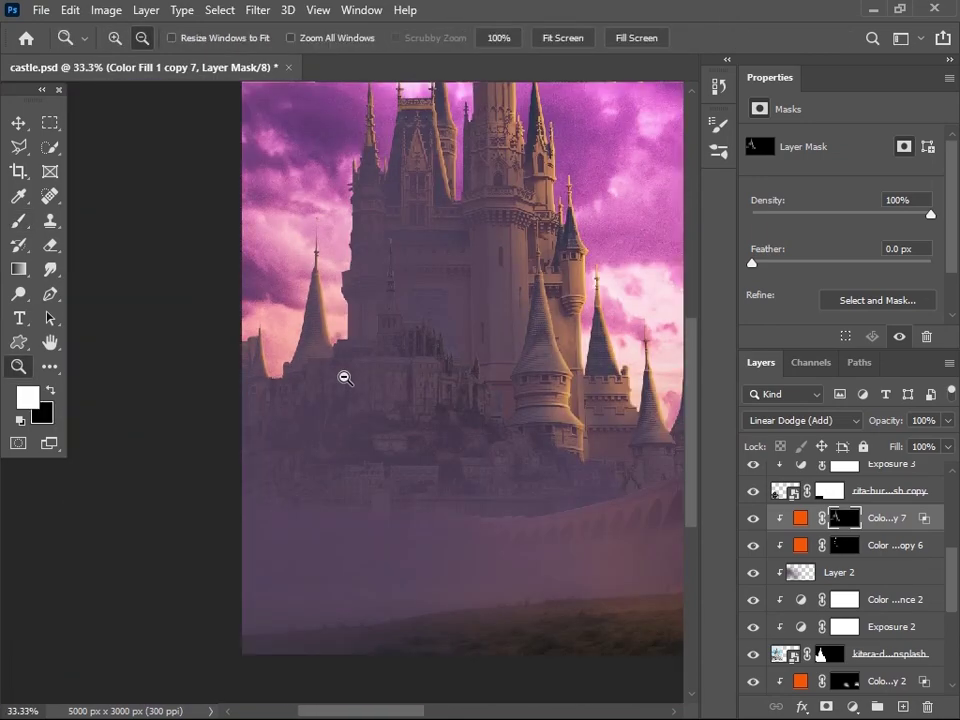
Step: Keep the next colour fill off the darkest underlying tones and hide it with an inverted mask
double_click(939, 522)
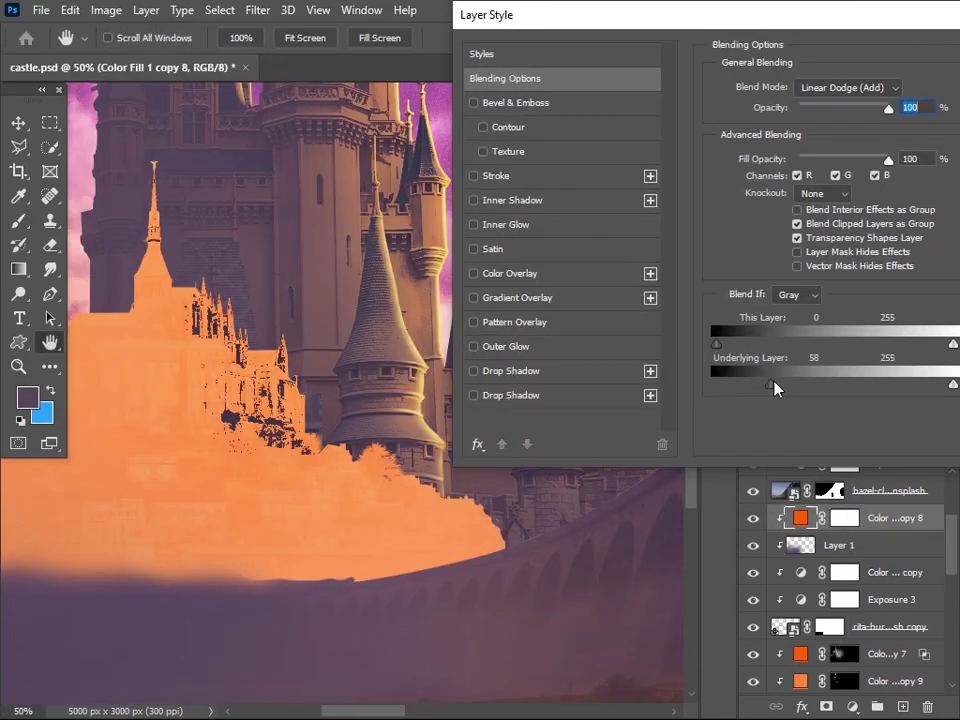
left_click_drag(770, 385, 789, 386)
key("Return")
left_click(845, 518)
key("ctrl+i")
key("b")
scroll(588, 578, "down", 1)
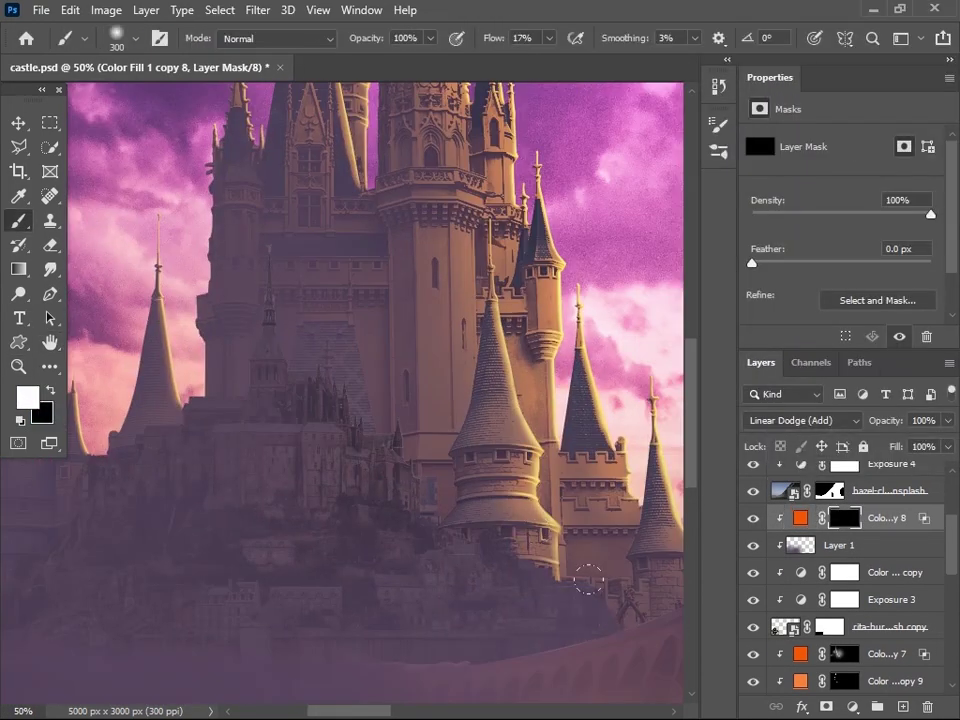
scroll(325, 480, "right", 2)
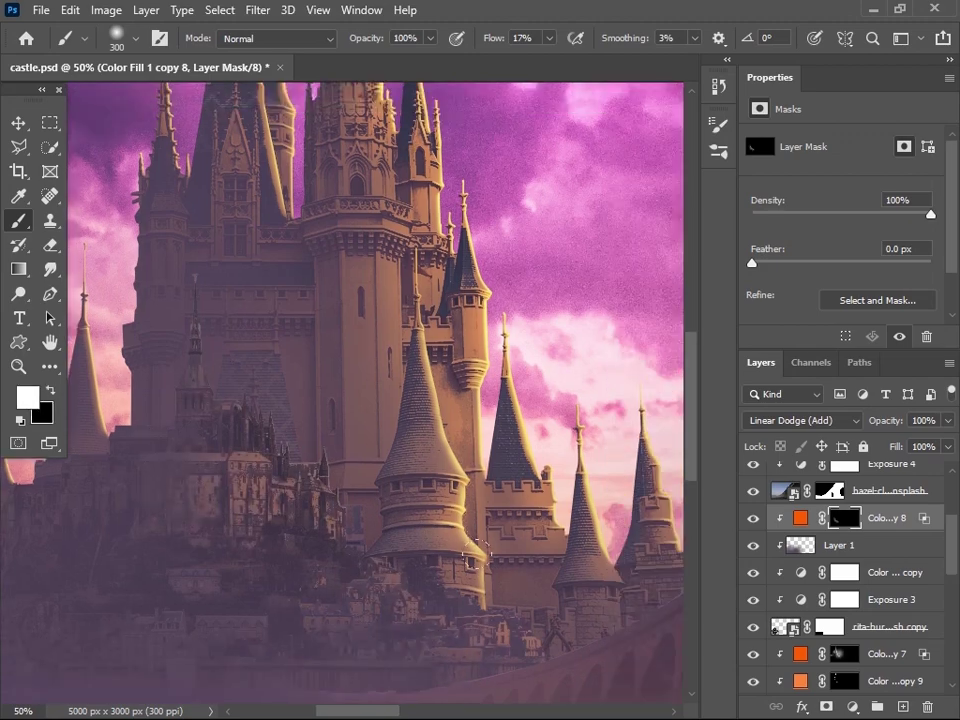
Step: Duplicate the rim-light fill and soften its Blend If cutoff over dark tones
key("ctrl+j")
key("ctrl+minus")
double_click(949, 553)
left_click_drag(790, 66, 820, 66)
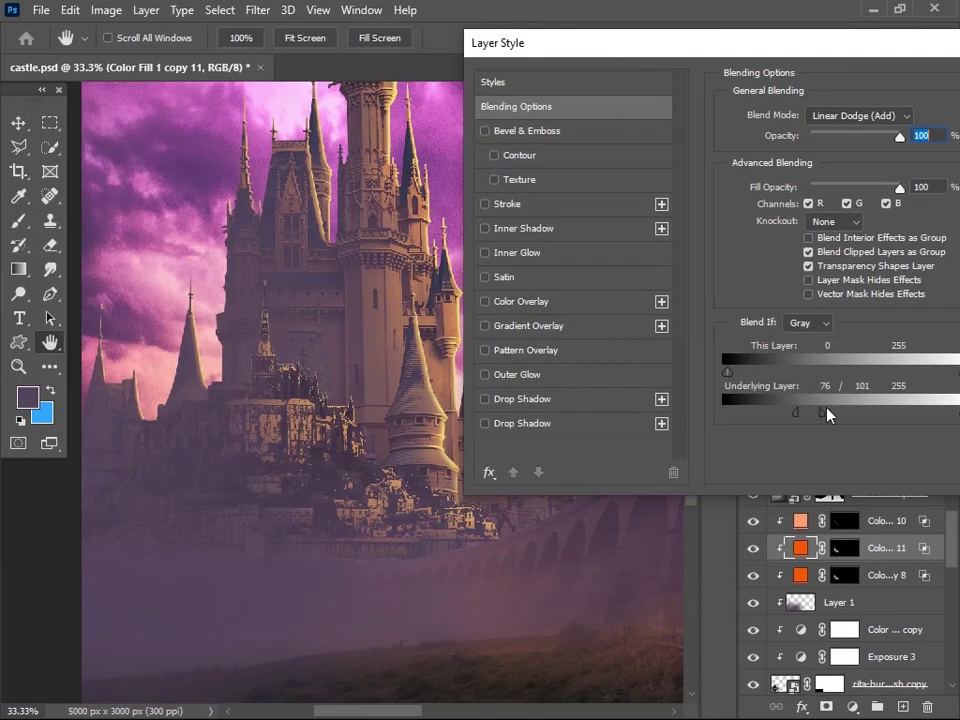
key("Return")
left_click(845, 548)
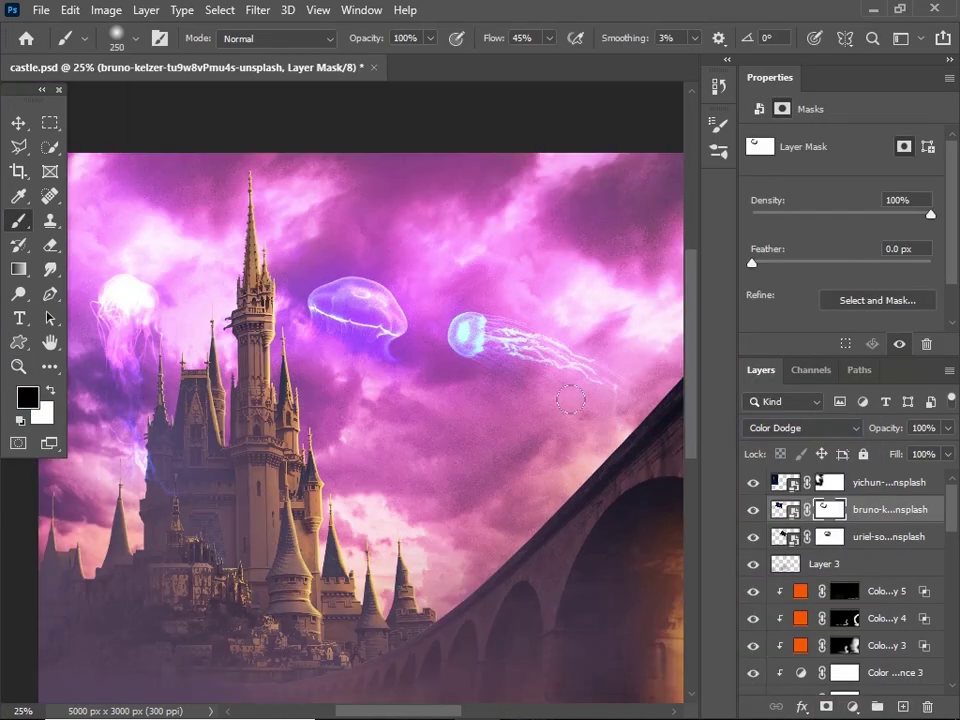
Step: Move the jellyfish lower right and knock the purple fill out of the bridge's dark areas
key("ctrl+t")
left_click_drag(410, 353, 447, 491)
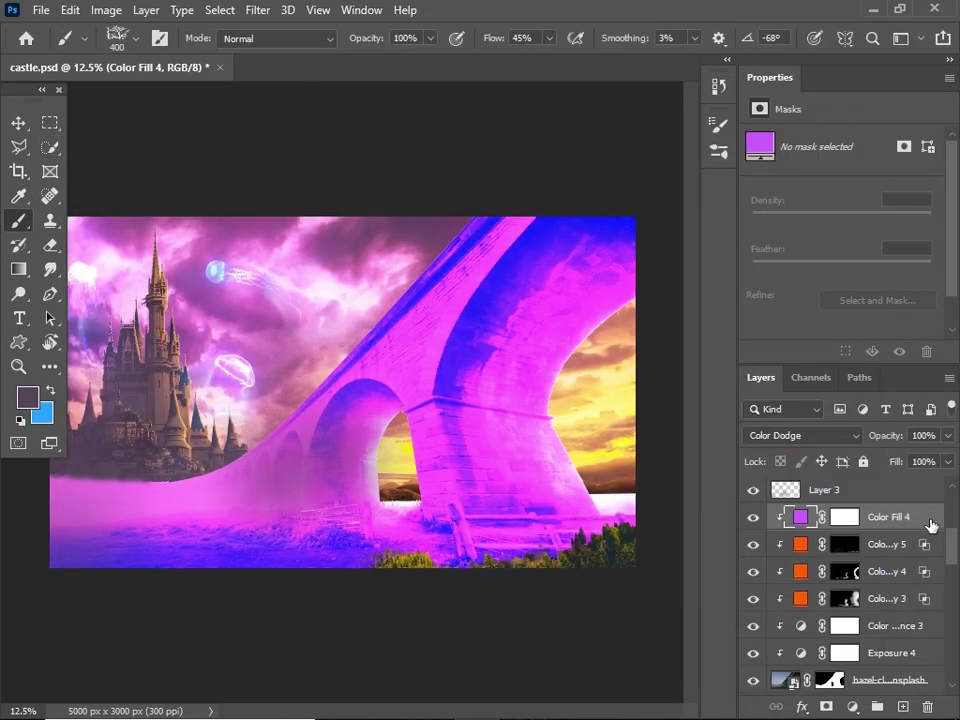
double_click(930, 525)
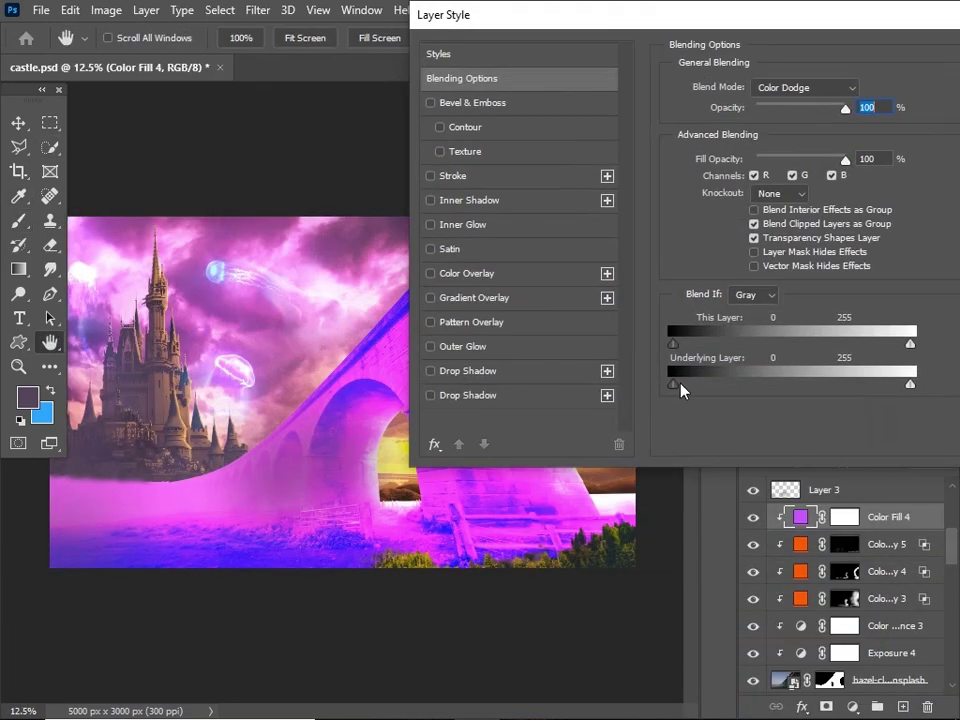
left_click_drag(672, 384, 720, 388)
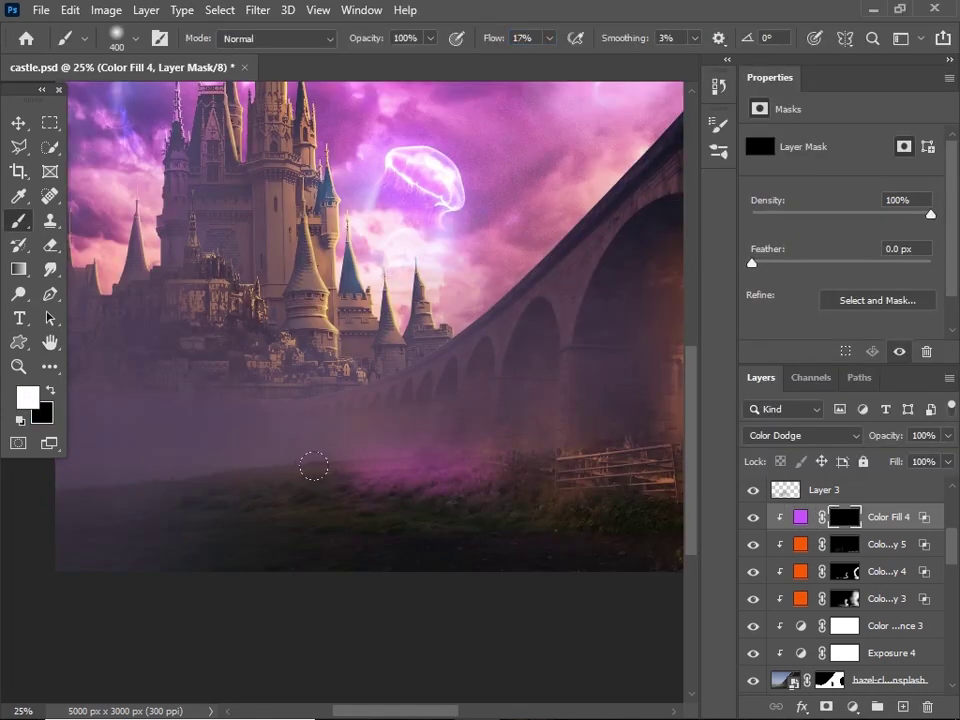
Step: Zoom into the lower middle and refine the purple glow mask in black and white
left_click(450, 445, "ctrl")
key("x")
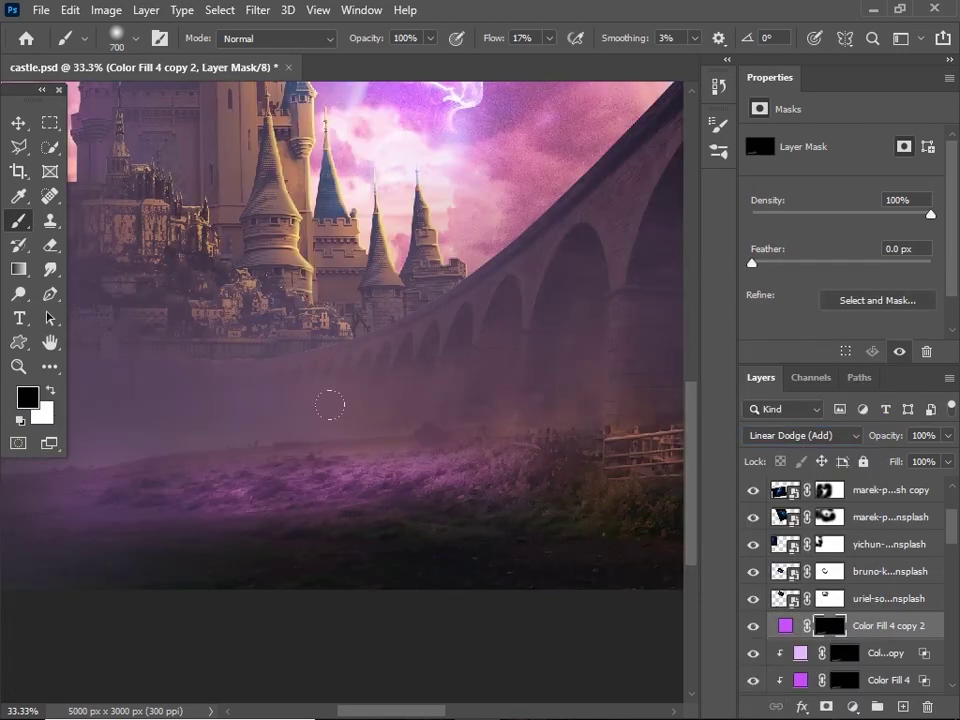
key("x")
scroll(393, 402, "down", 2)
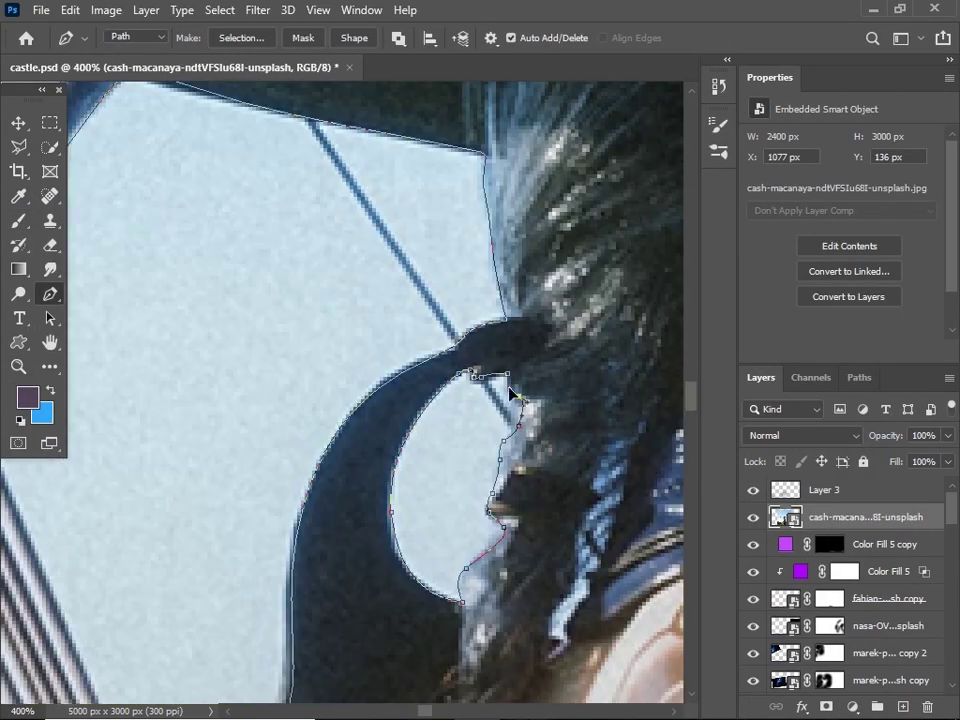
Step: Bring up the actions menu for the traced samurai outline path
right_click(448, 461)
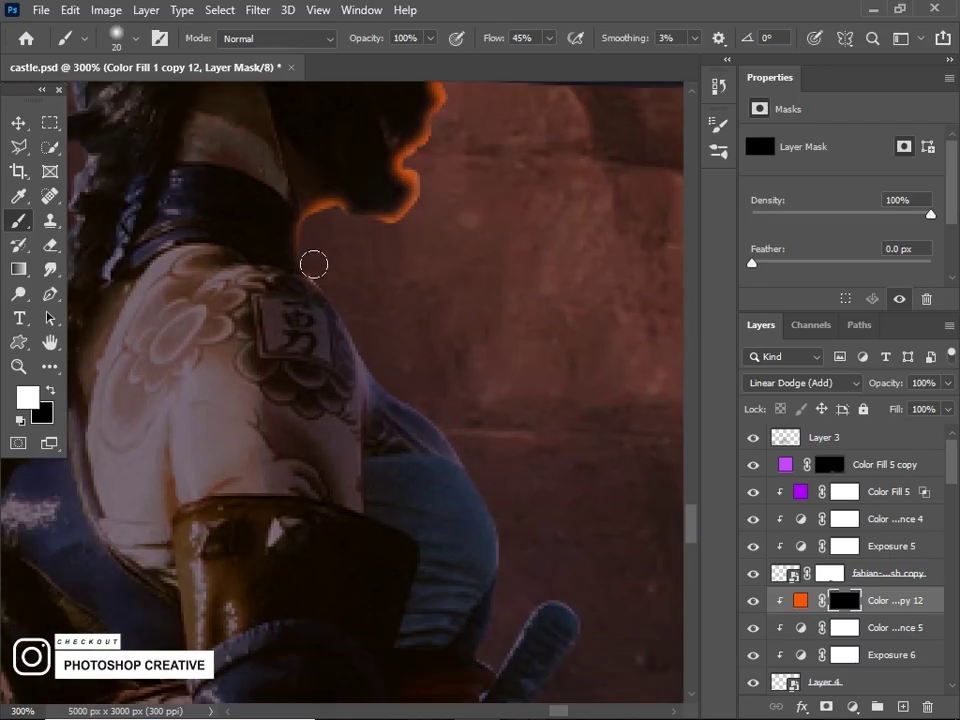
Step: Paint orange rim light along the sword handle and lower blade with a smaller brush
scroll(416, 416, "down", 5)
scroll(390, 400, "down", 2)
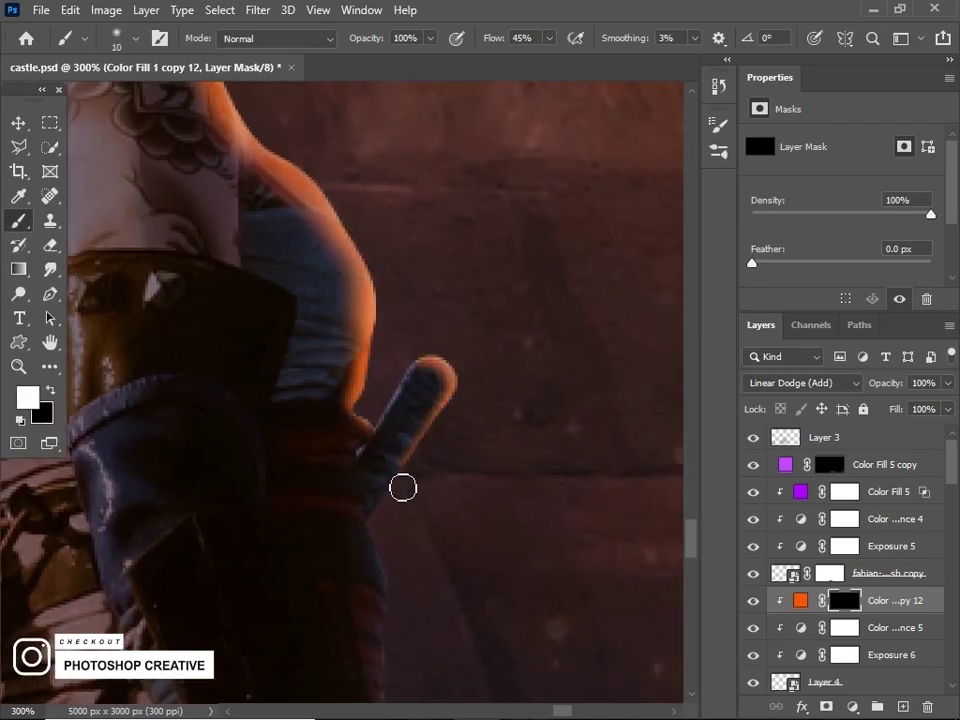
key("bracketleft")
scroll(424, 671, "down", 3)
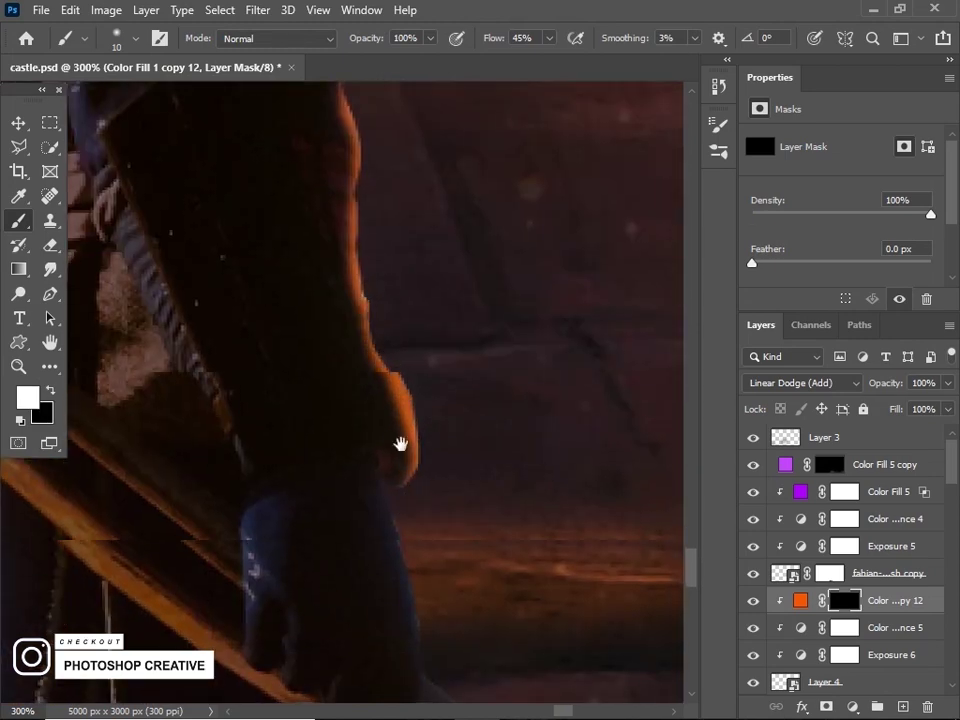
scroll(399, 443, "down", 3)
scroll(418, 566, "down", 4)
left_click_drag(325, 380, 160, 328)
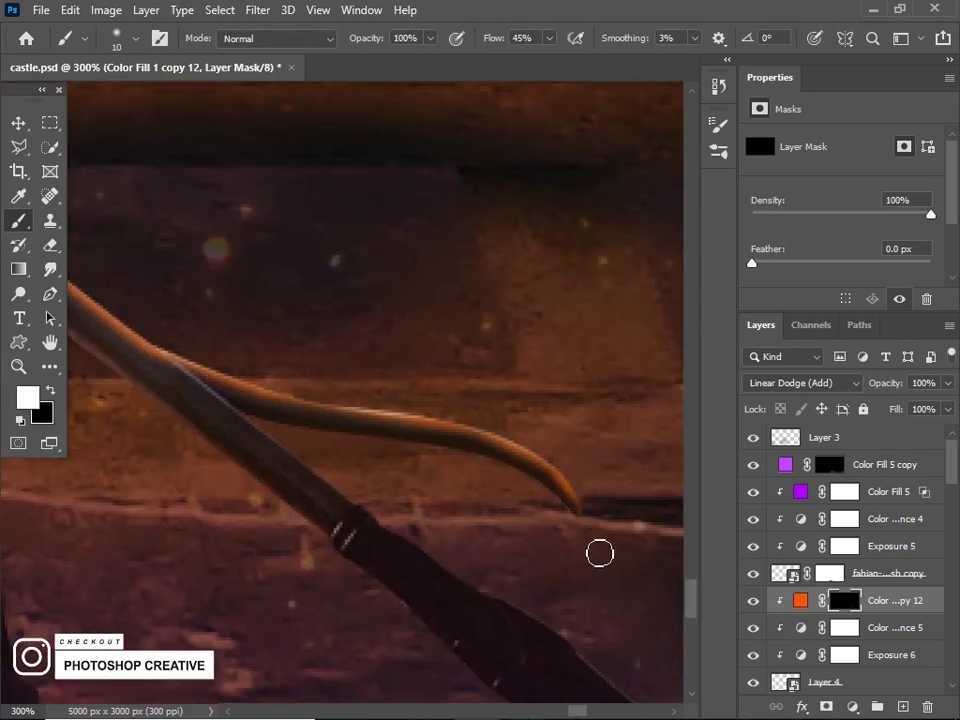
Step: Extend the blade's rim light down toward the figure and floor with a finer brush
scroll(300, 392, "up", 2)
key("bracketleft")
scroll(443, 443, "down", 3)
scroll(542, 458, "down", 3)
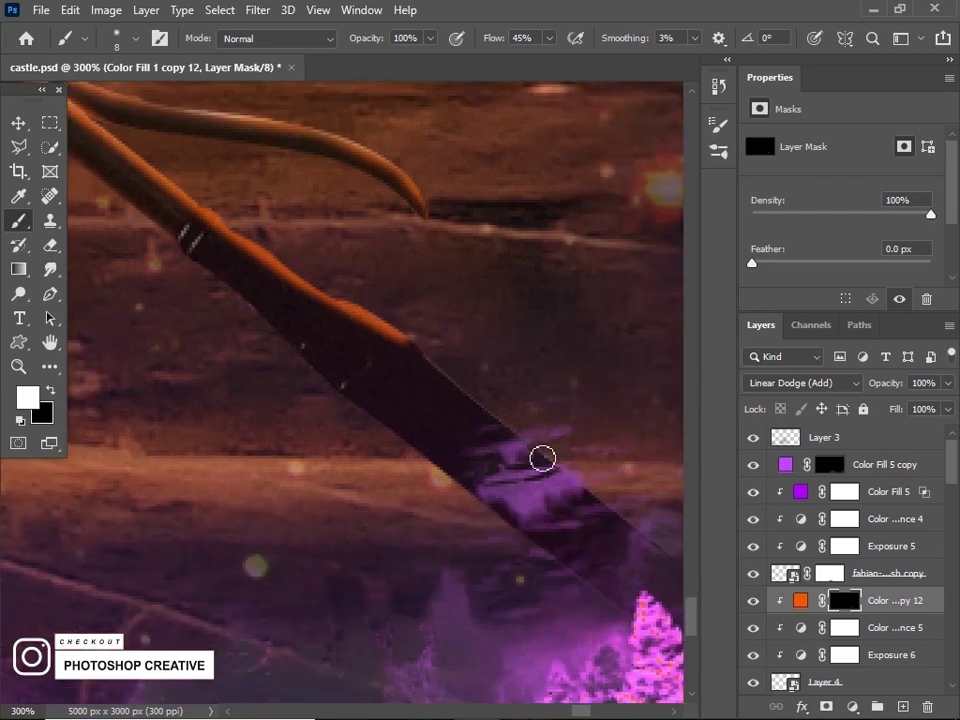
scroll(542, 458, "down", 3)
mouse_move(544, 424)
left_mouse_down()
mouse_move(403, 435)
mouse_move(359, 416)
left_mouse_up()
Step: Edge the samurai's face profile with rim light, swapping between white and black paint
key("bracketright")
key("bracketright")
key("bracketright")
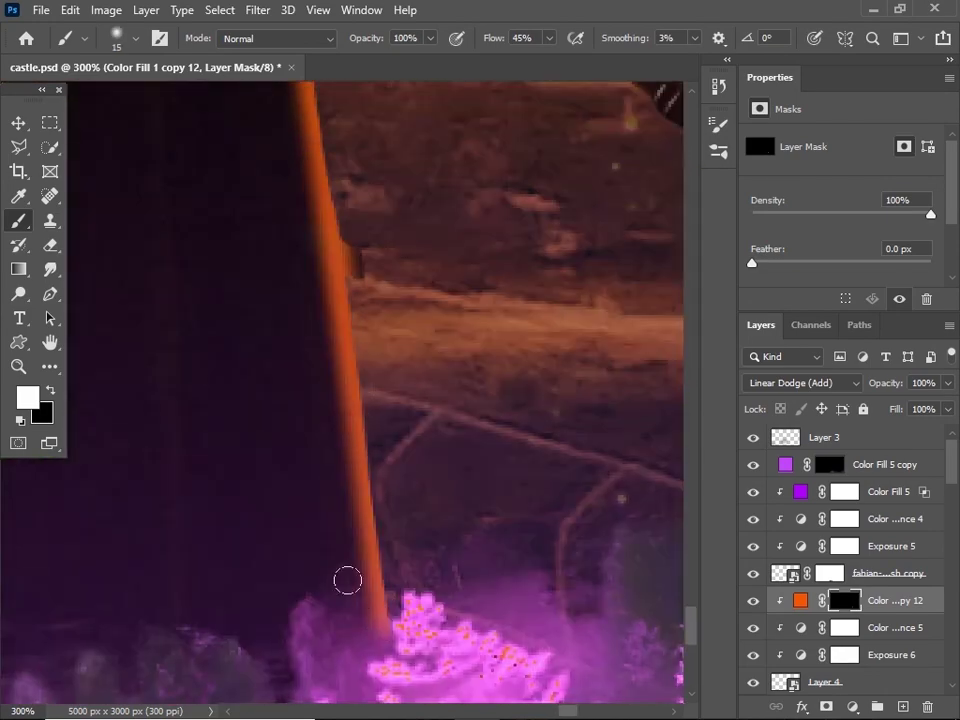
key("x")
key("bracketleft")
key("bracketleft")
key("bracketleft")
key("ctrl+plus")
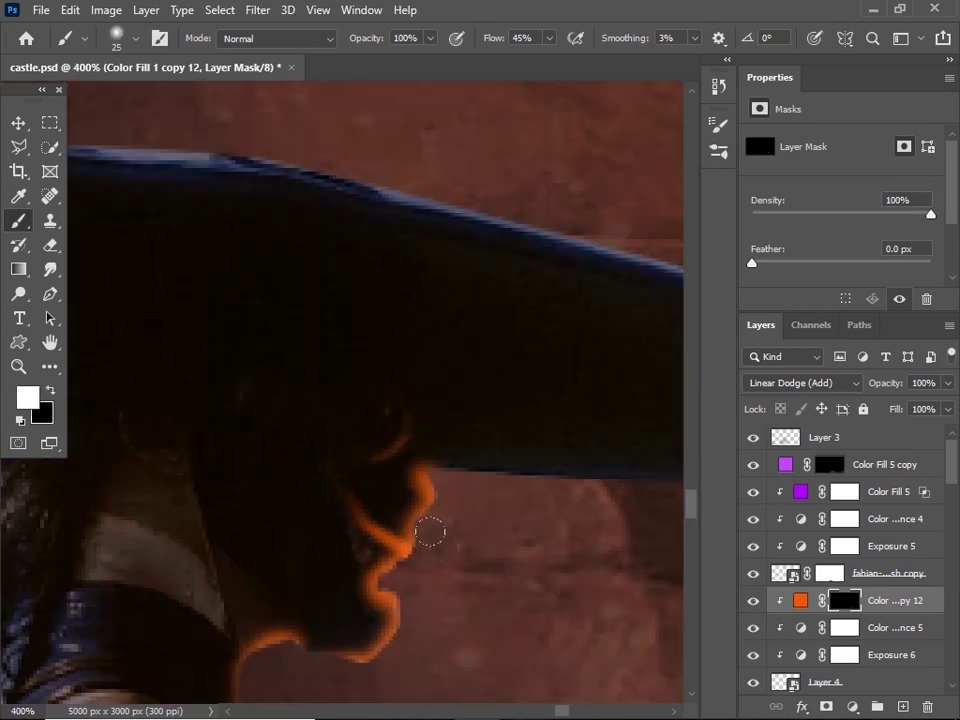
left_click_drag(430, 532, 300, 458)
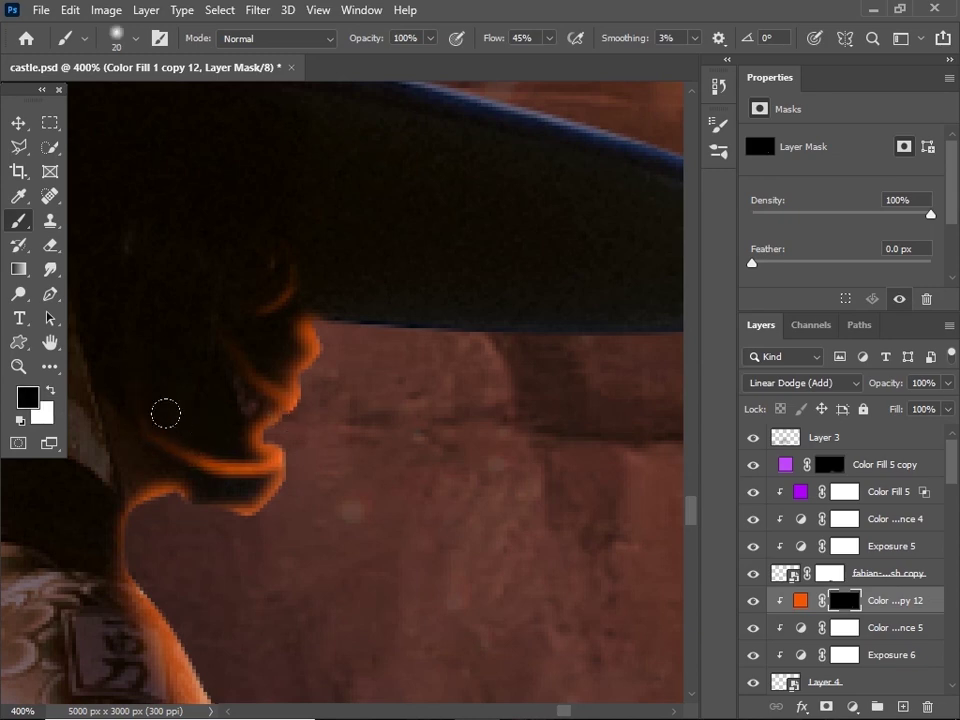
key("x")
key("bracketleft")
key("bracketleft")
key("bracketleft")
key("ctrl+minus")
Step: Trace rim light around the whole hat brim with a slightly larger brush
scroll(307, 493, "up", 5)
left_click_drag(369, 253, 488, 251)
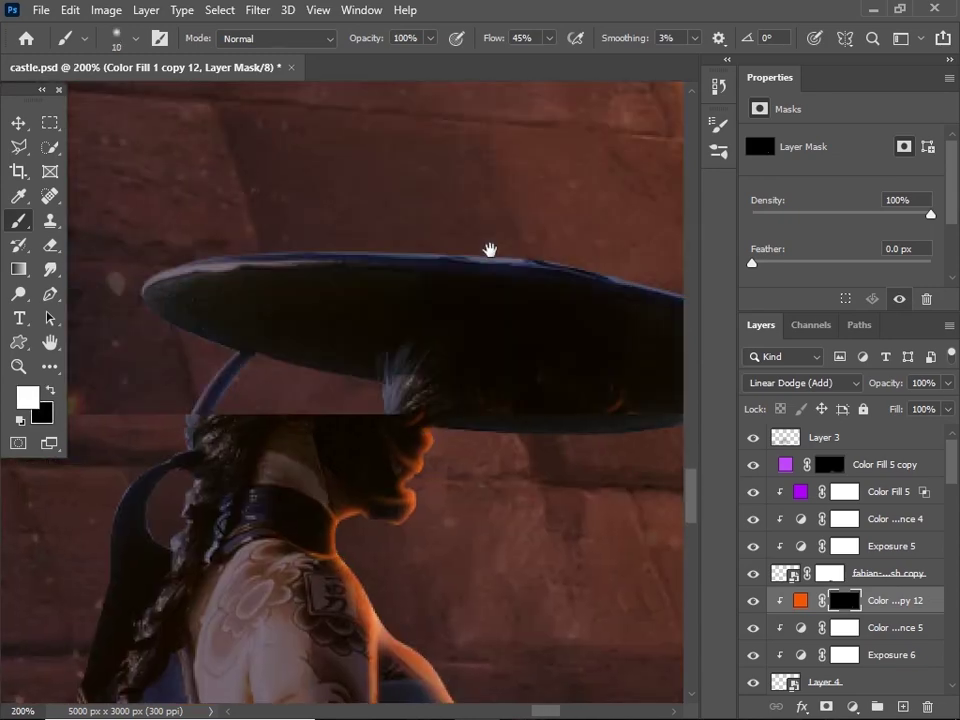
key("ctrl+minus")
key("bracketright")
key("bracketright")
scroll(449, 255, "right", 5)
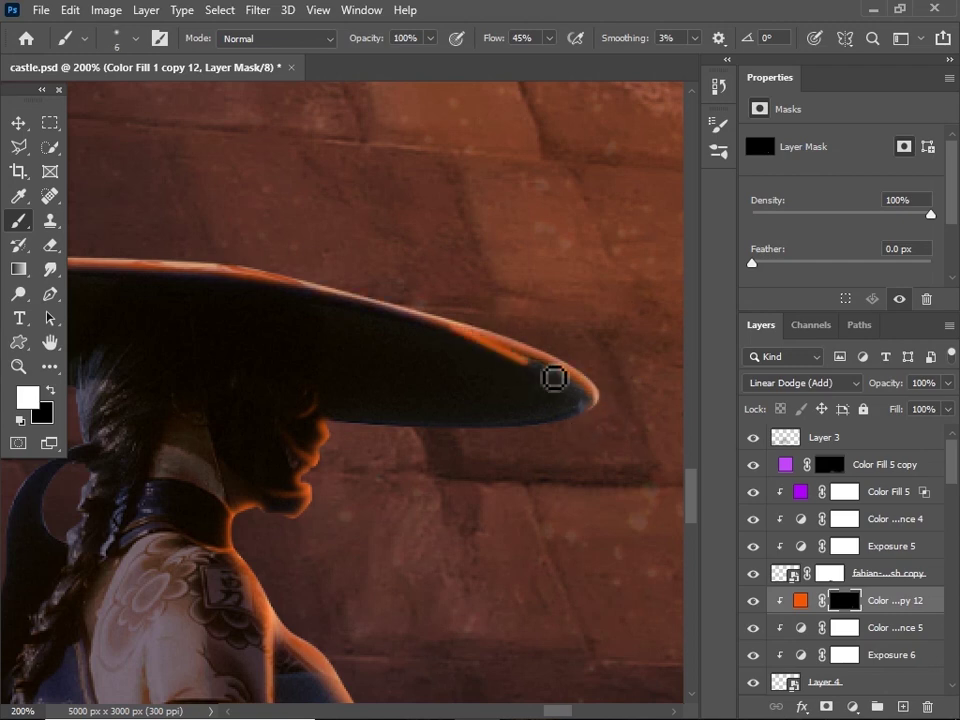
key("x")
key("bracketright")
key("bracketright")
key("bracketright")
Step: Add rim light along the bow, toggling between white and black paint
scroll(475, 381, "up", 2)
scroll(475, 381, "left", 6)
left_click(369, 296, "ctrl")
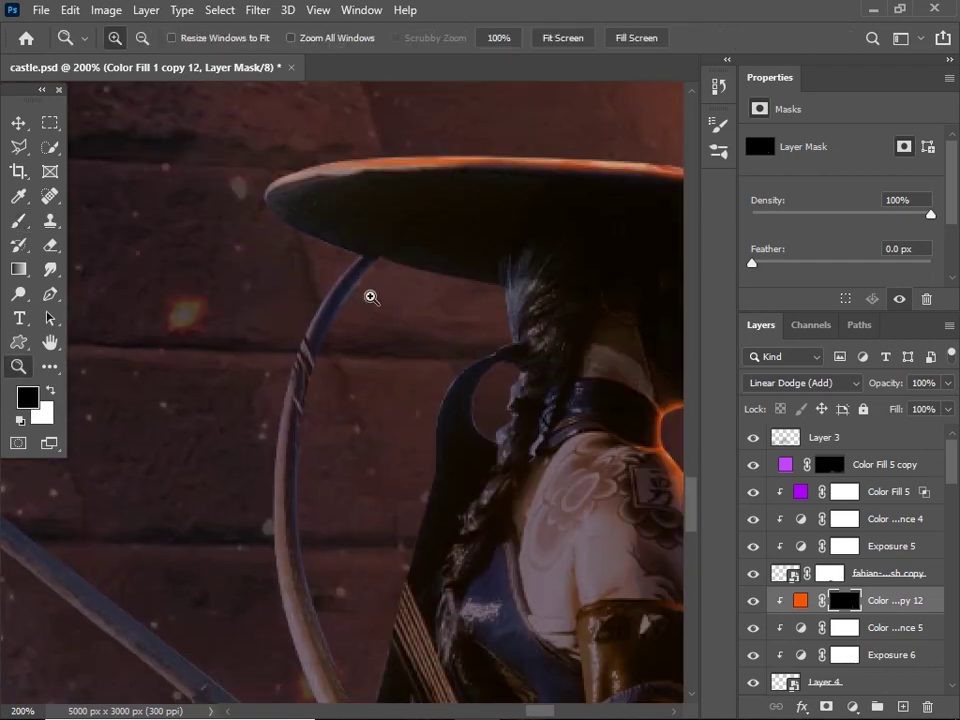
scroll(343, 282, "down", 1)
key("x")
scroll(267, 515, "down", 3)
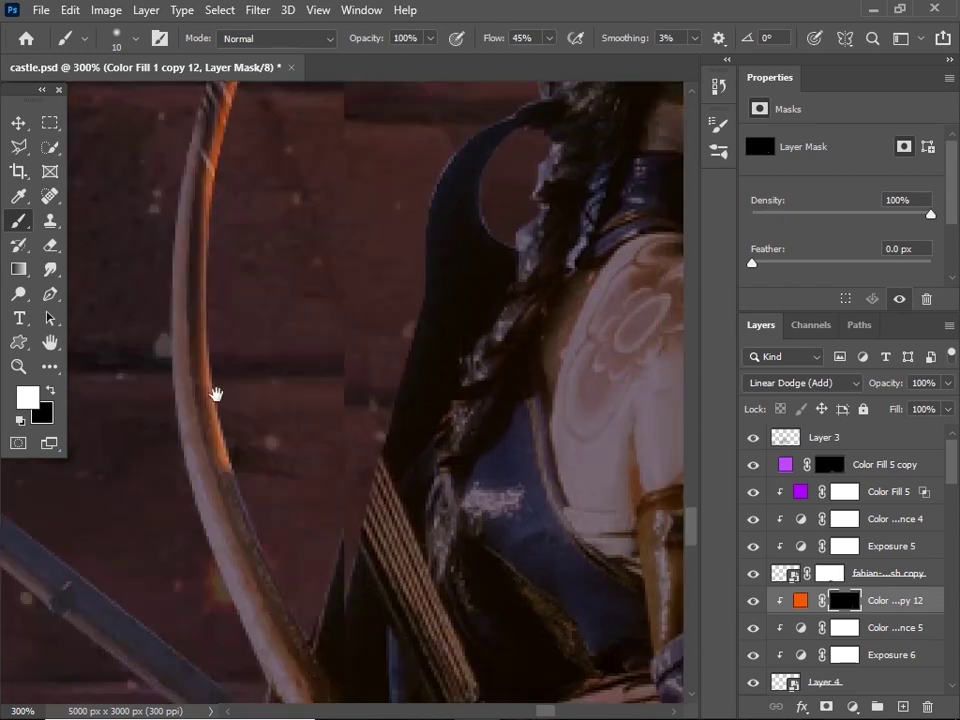
scroll(214, 392, "left", 5)
scroll(452, 439, "down", 1)
Step: Paint rim light along the cloak and staff edges on the rim-light mask
left_click_drag(253, 333, 531, 557)
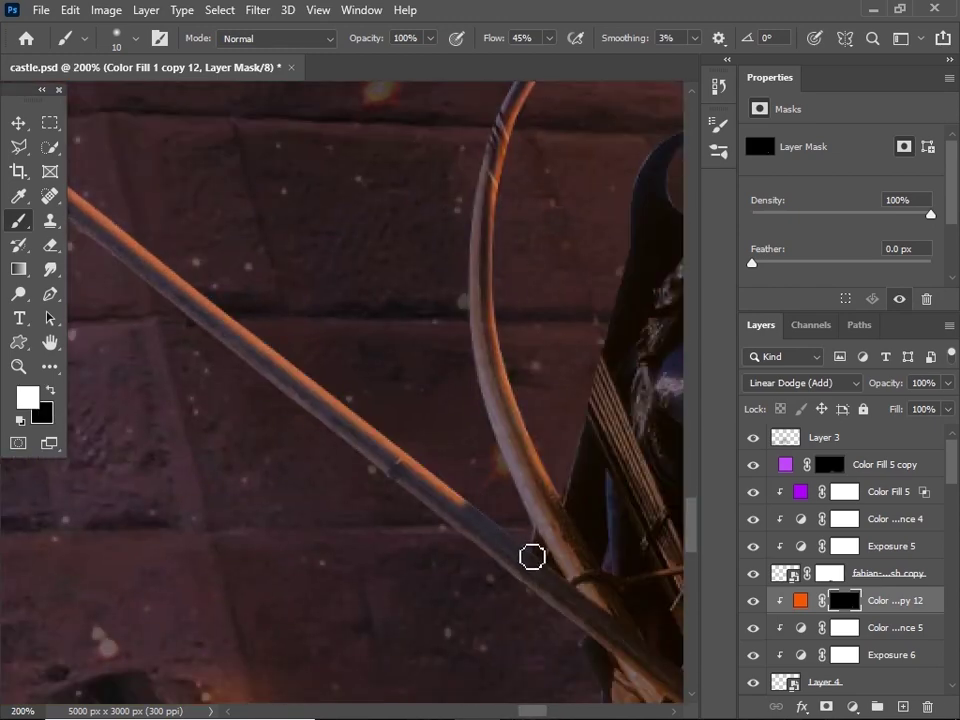
key("x")
key("bracketleft")
key("bracketleft")
key("bracketleft")
scroll(362, 345, "up", 1)
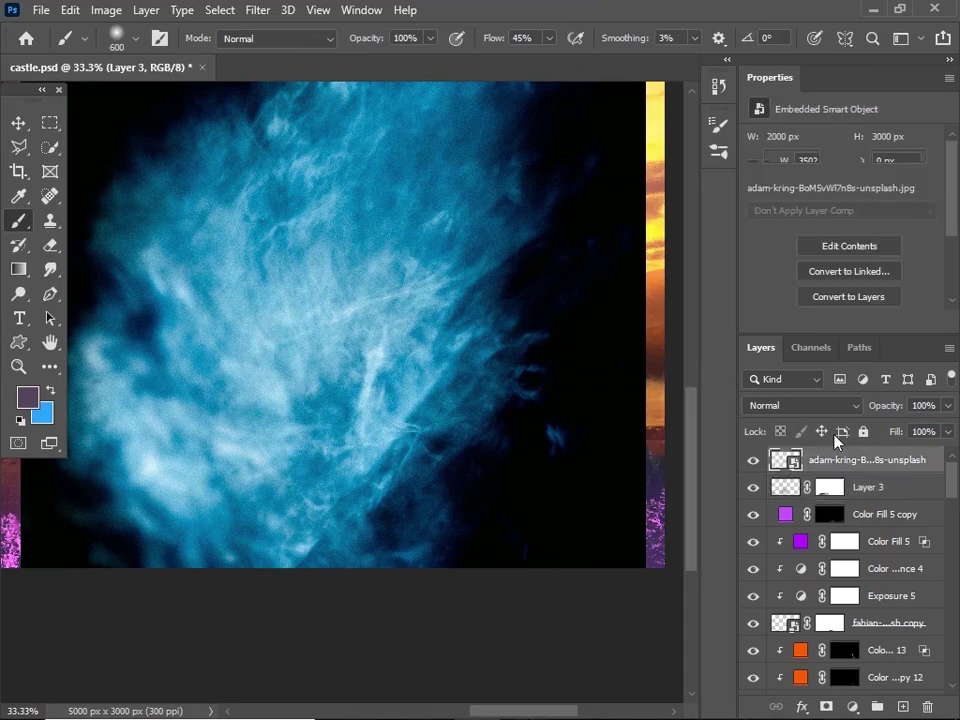
left_click(800, 403)
Step: Set the smoke layer to Linear Dodge (Add) and stretch the mist down and left
left_click(800, 437)
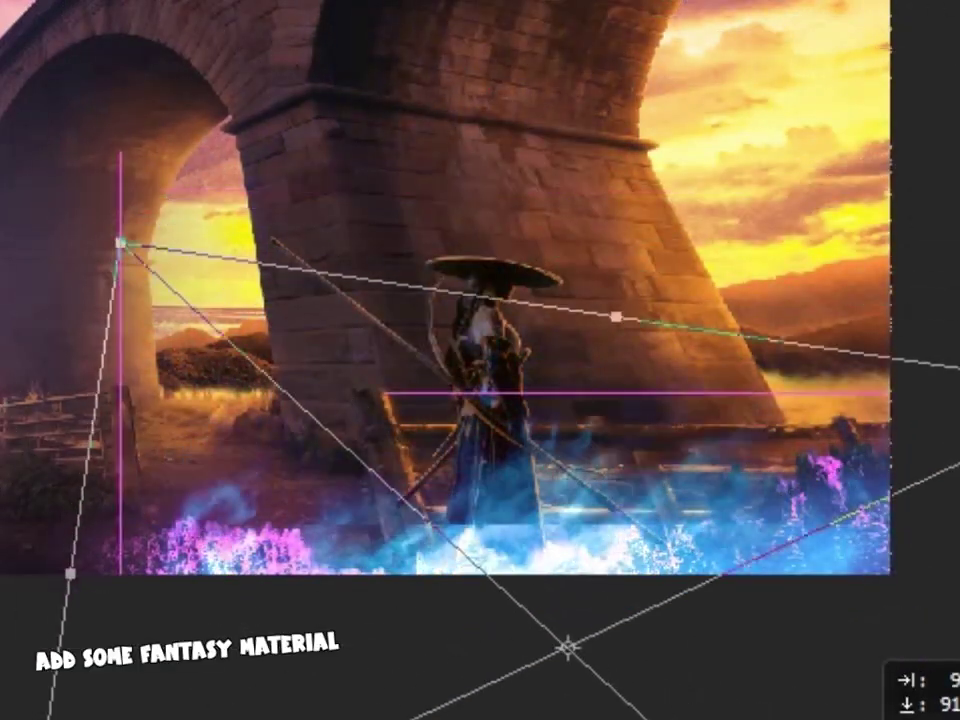
left_click_drag(120, 242, 44, 269)
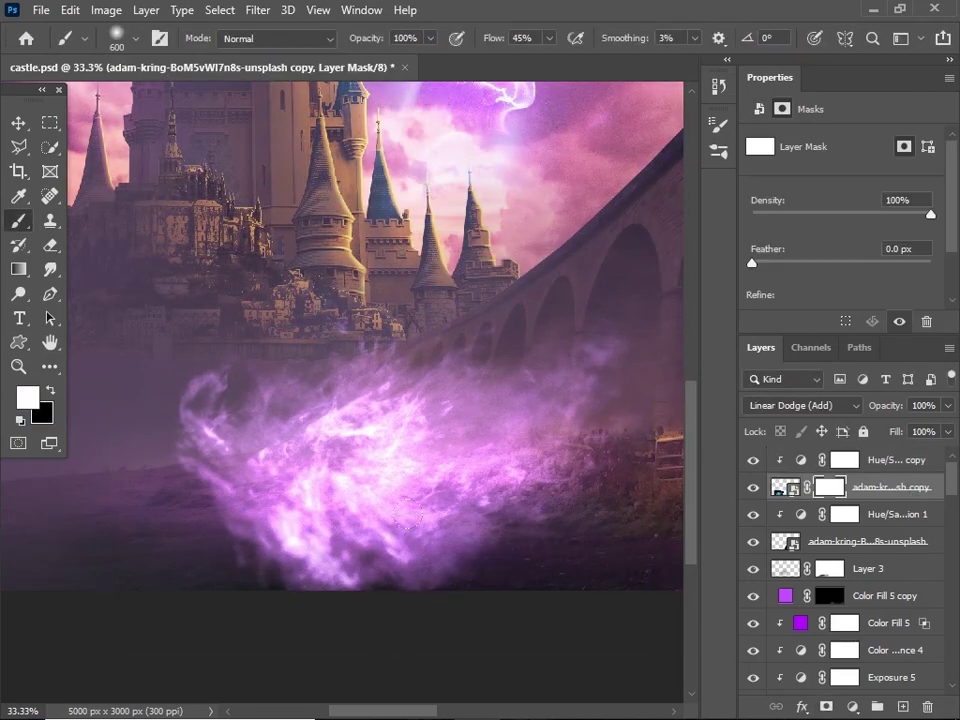
key("bracketleft")
key("bracketleft")
key("bracketleft")
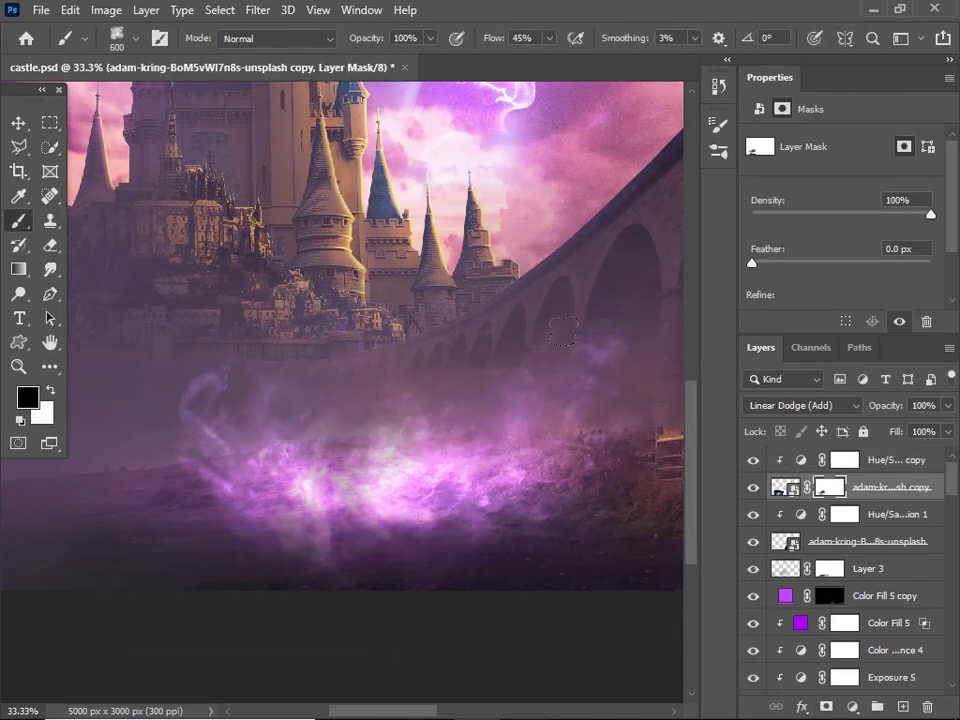